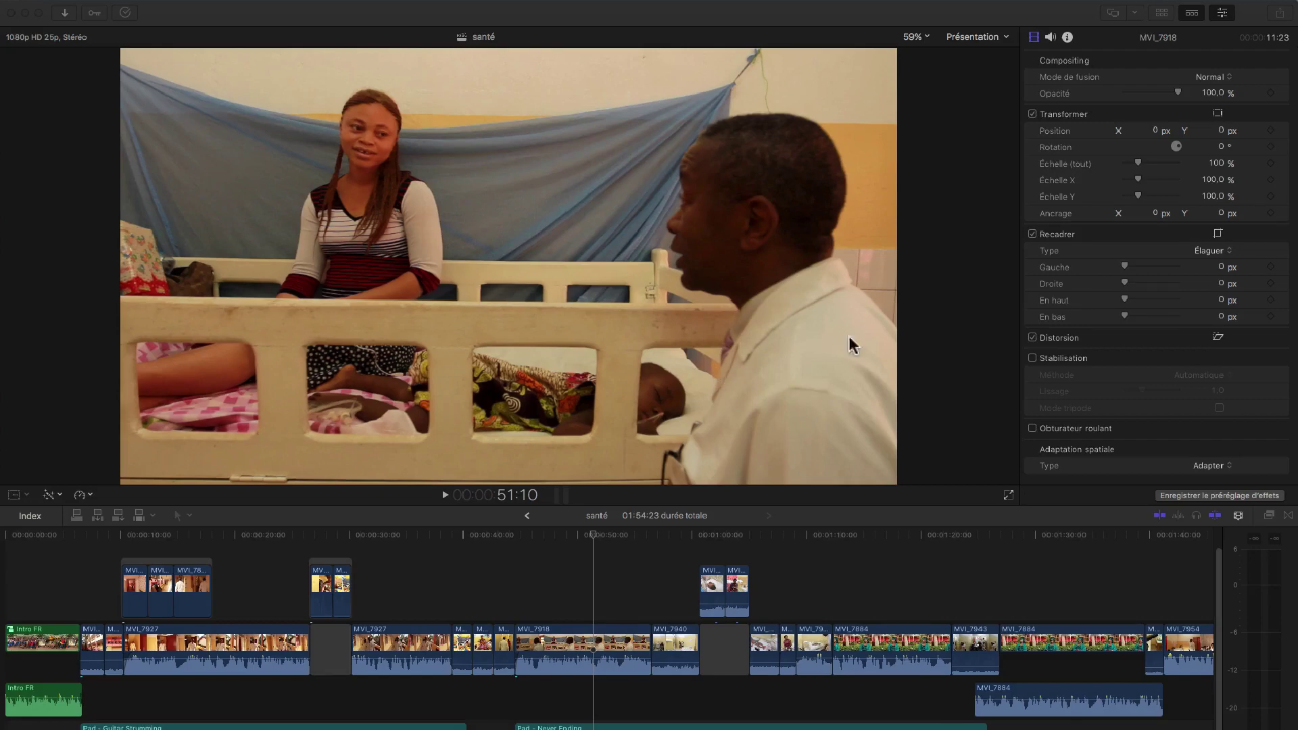
- Widen the inspector beside the viewer and hide it
left_click(1020, 156)
left_click_drag(1019, 157, 953, 212)
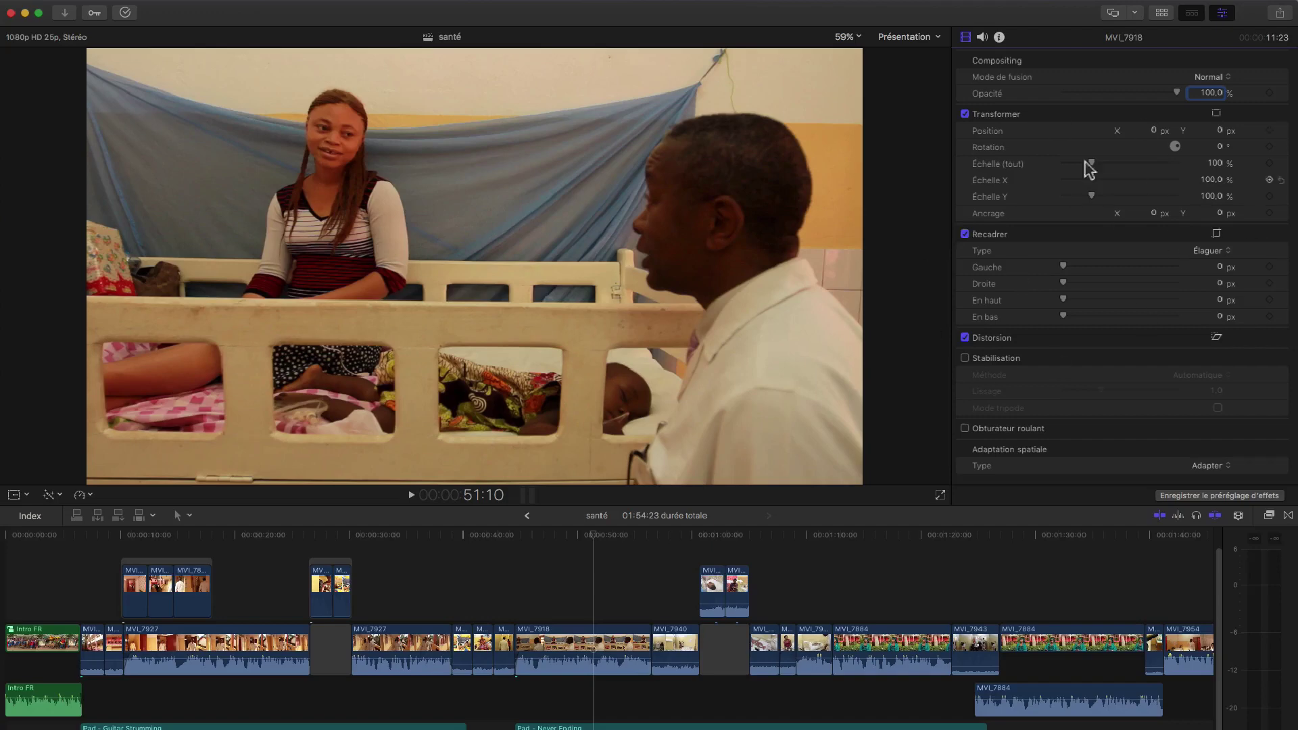
left_click(1221, 12)
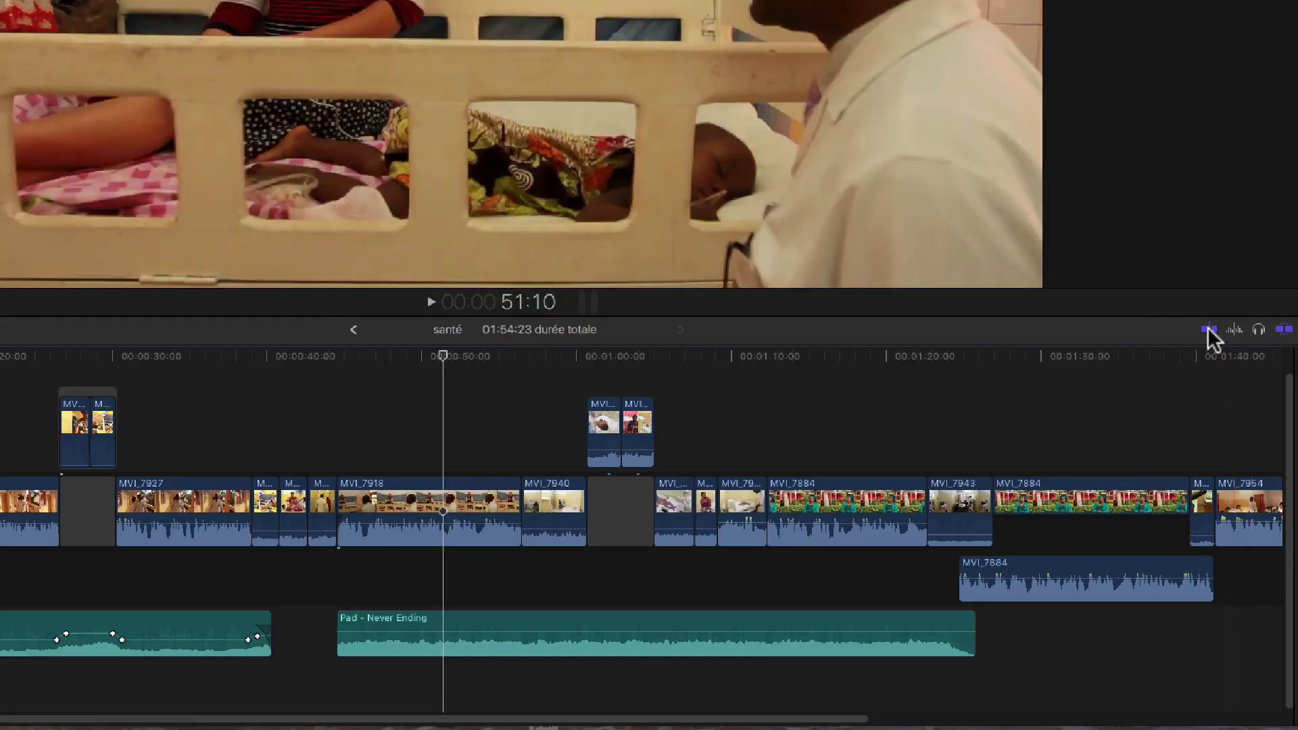
- Turn off skimming and place the playhead at 1:16:02 in the first MVI_7884 clip
left_click(1208, 328)
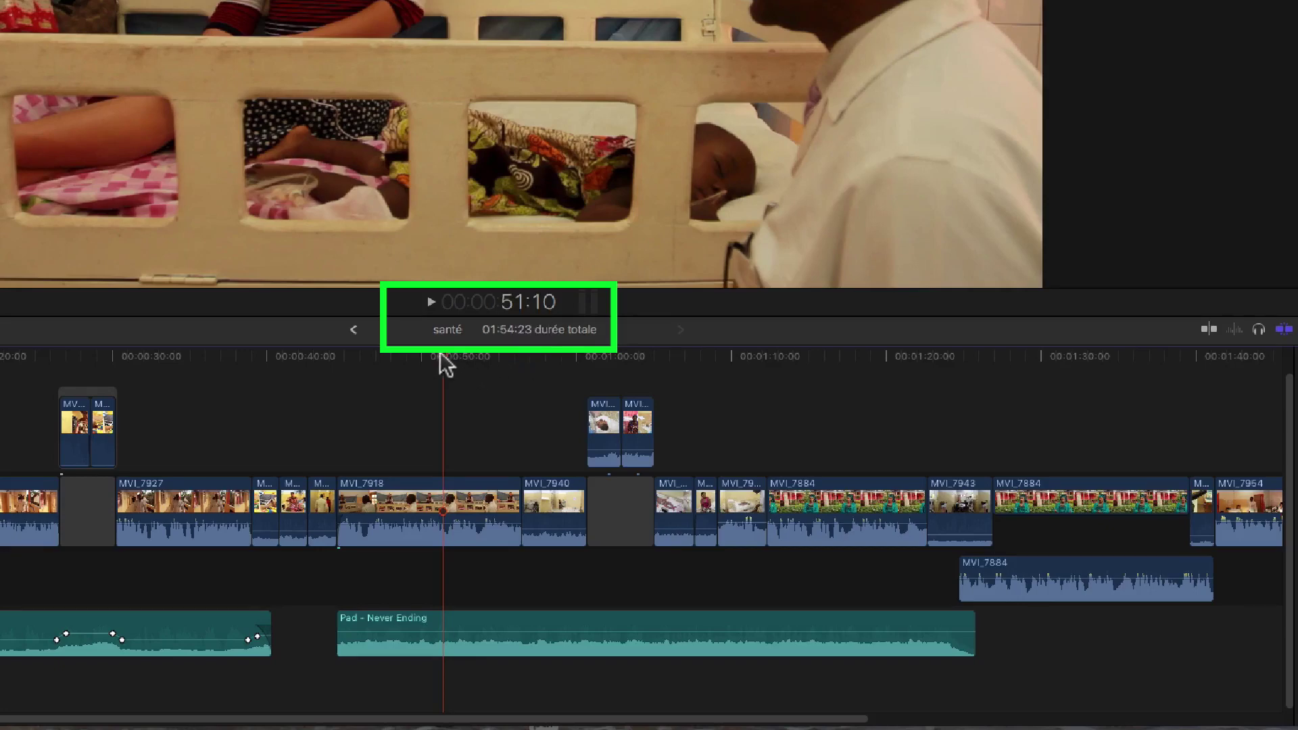
left_click(826, 410)
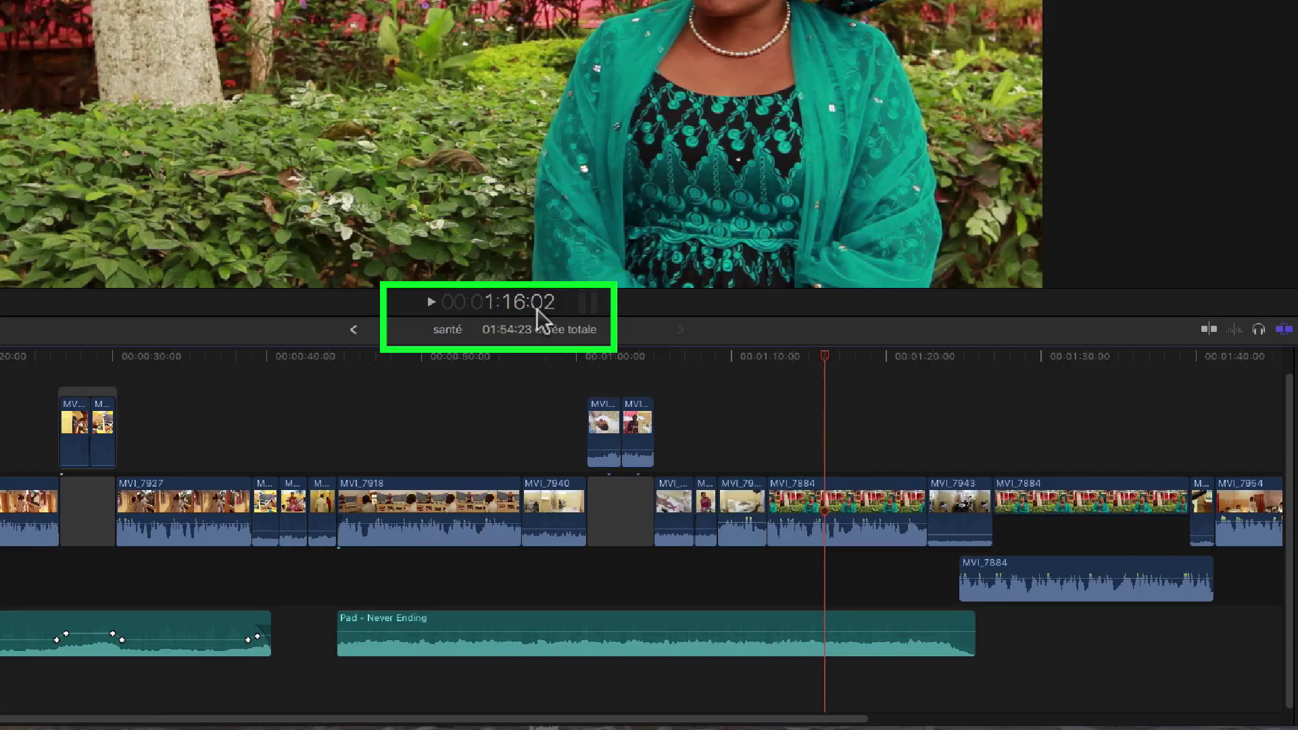
- Step the playhead frame by frame through the MVI_7884 clip to 1:17:01
key("Right")
key("Right")
key("Right")
key("Right")
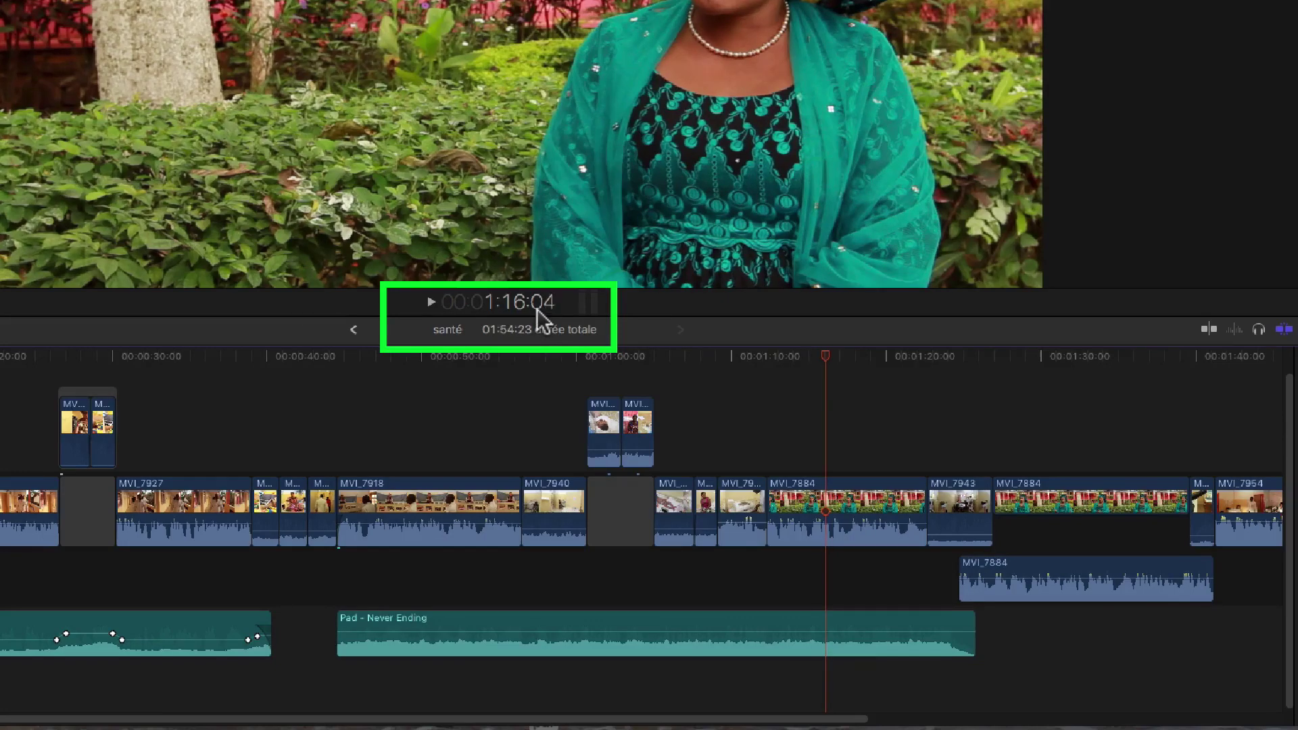
key("Right")
key("Right")
key("Right")
key("Right")
key("Right")
key("Right")
key("Right")
key("Right")
key("Right")
key("Right")
key("Right")
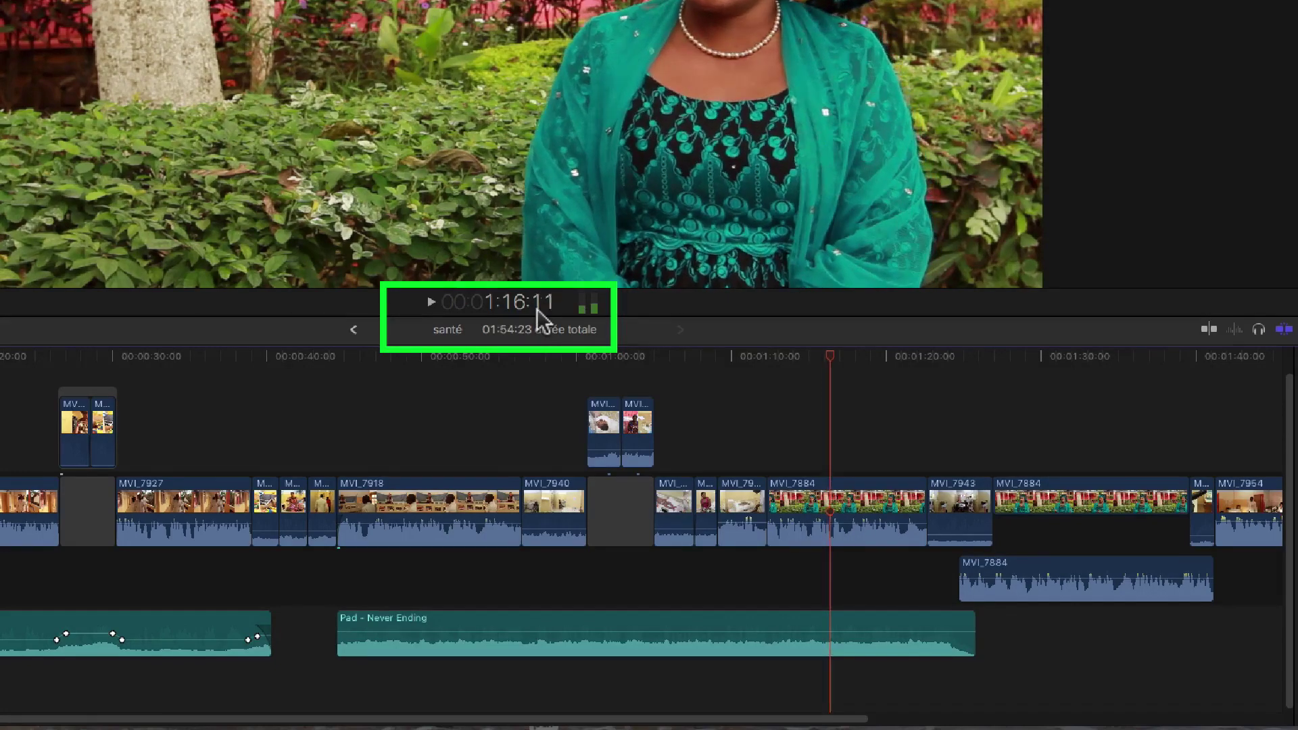
key("Right")
key("Right")
key("Right")
key("Right")
key("Right")
key("Right")
key("Right")
key("Right")
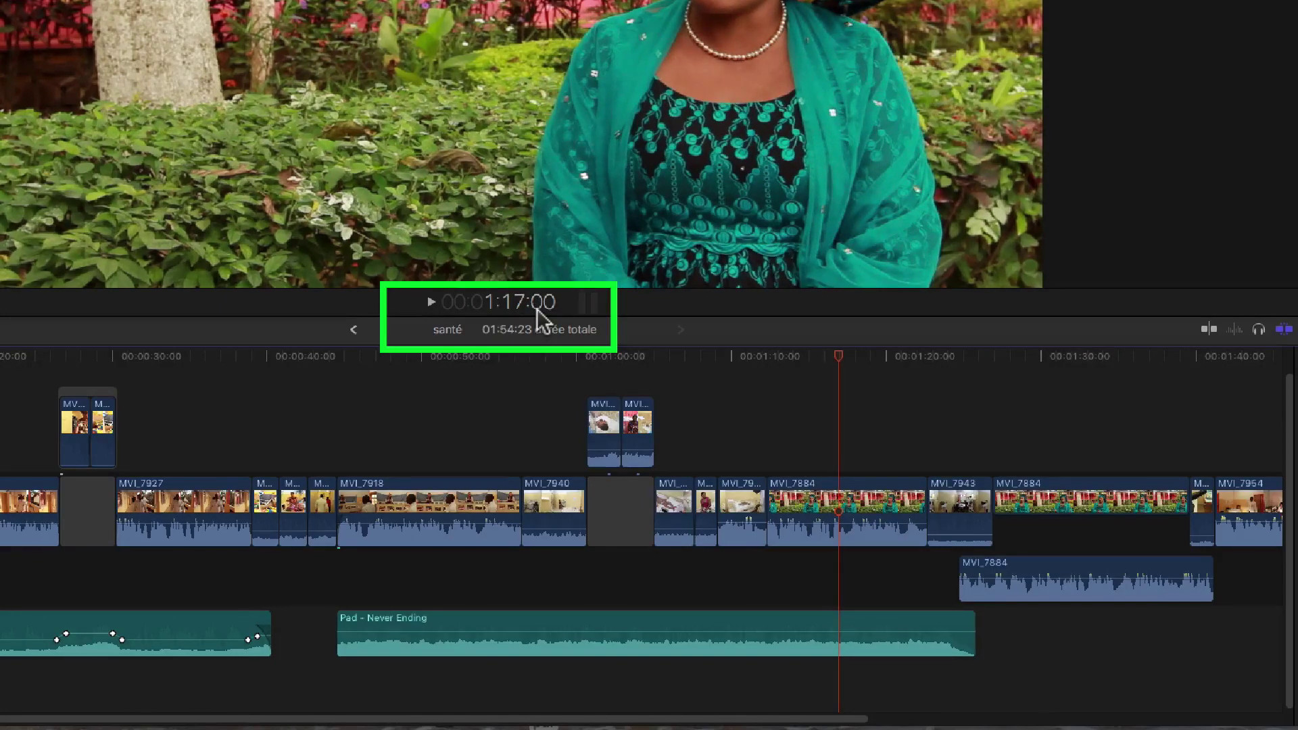
key("Left")
key("Right")
key("Right")
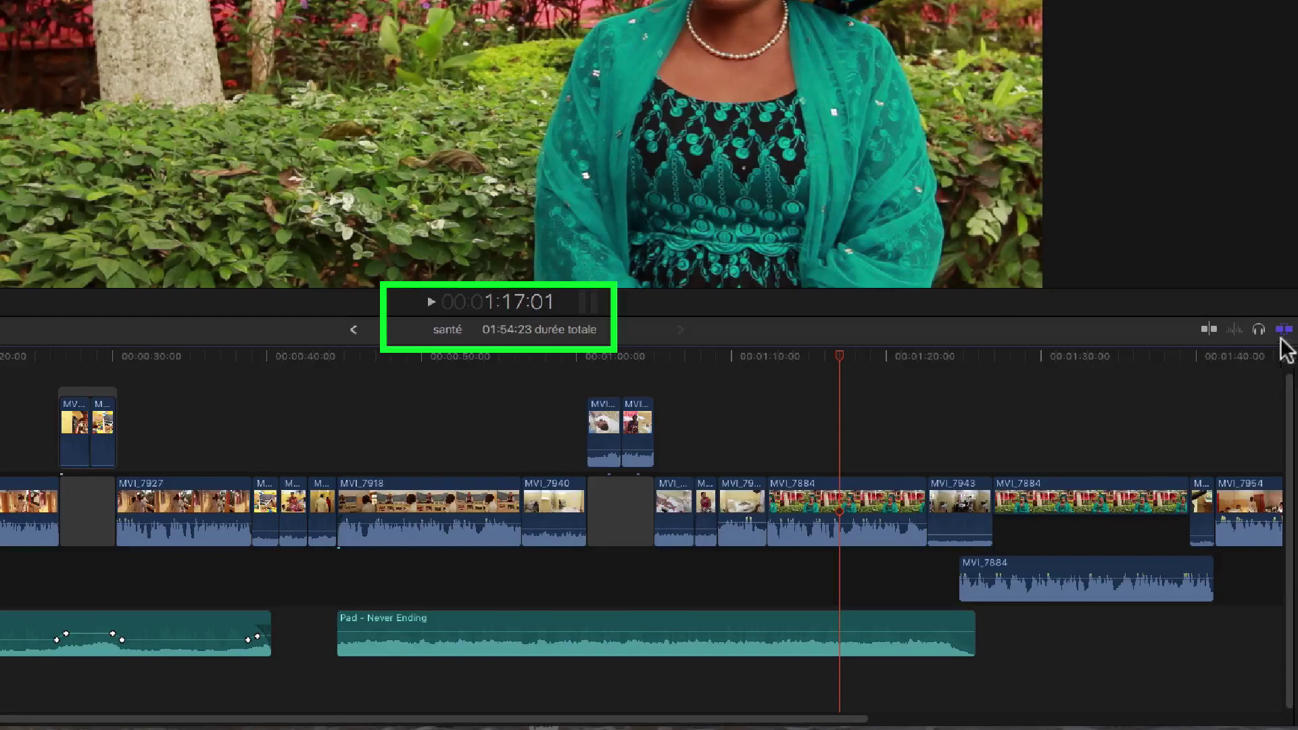
- Turn skimming back on and place the playhead at 43:14, just before the MVI_7918 clip
left_click(1208, 329)
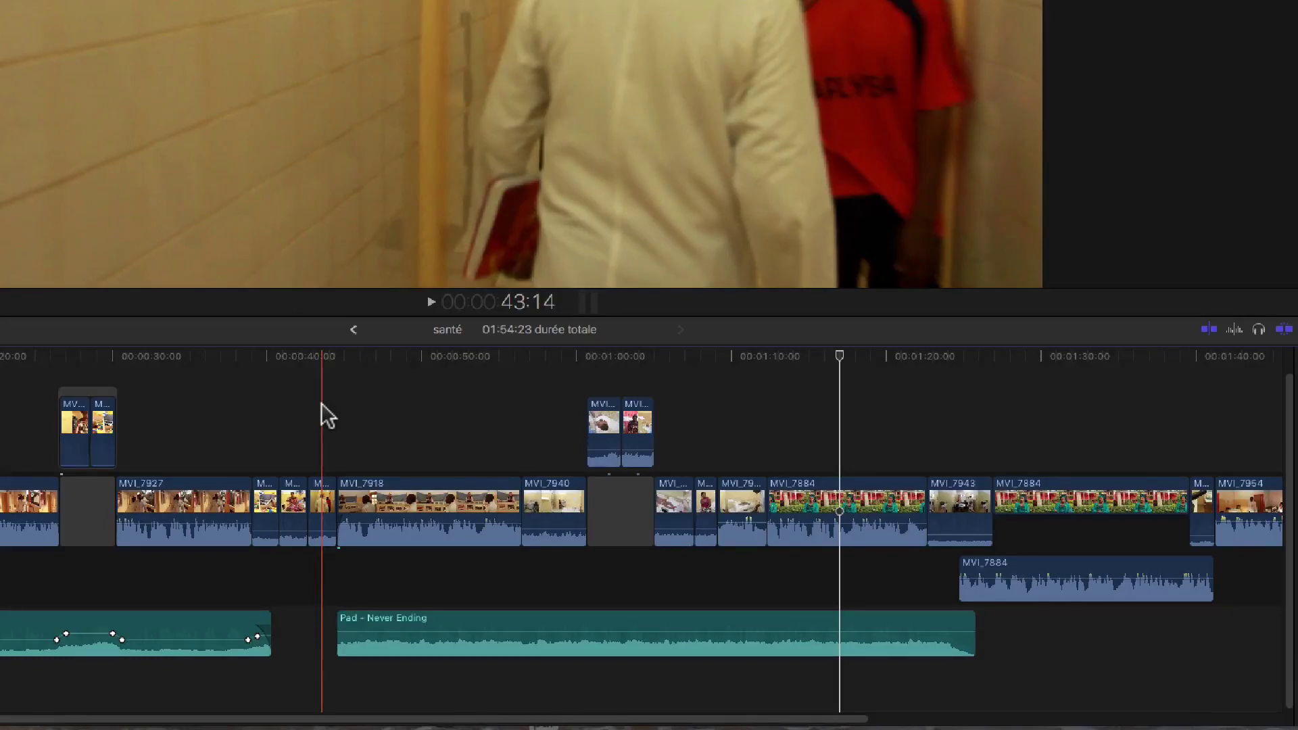
left_click(322, 403)
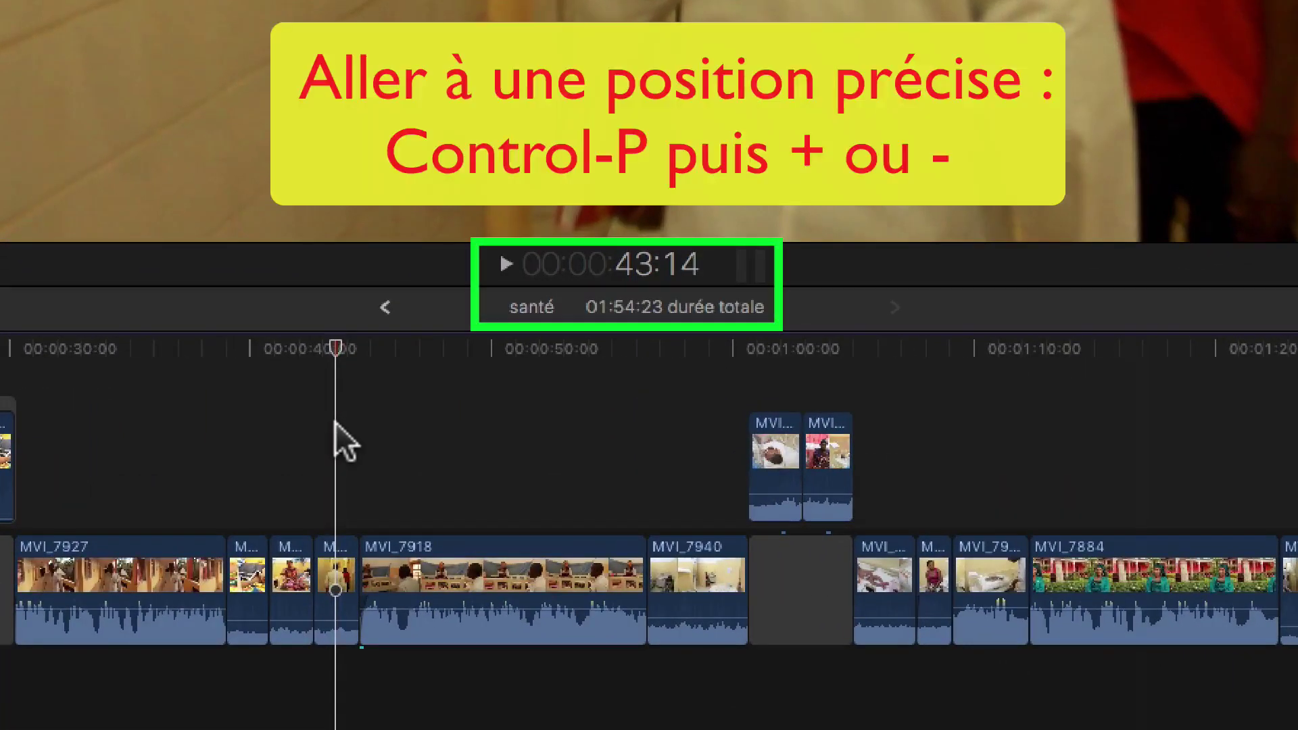
- Move the playhead to the exact timecode 1:20:04
key("ctrl+p")
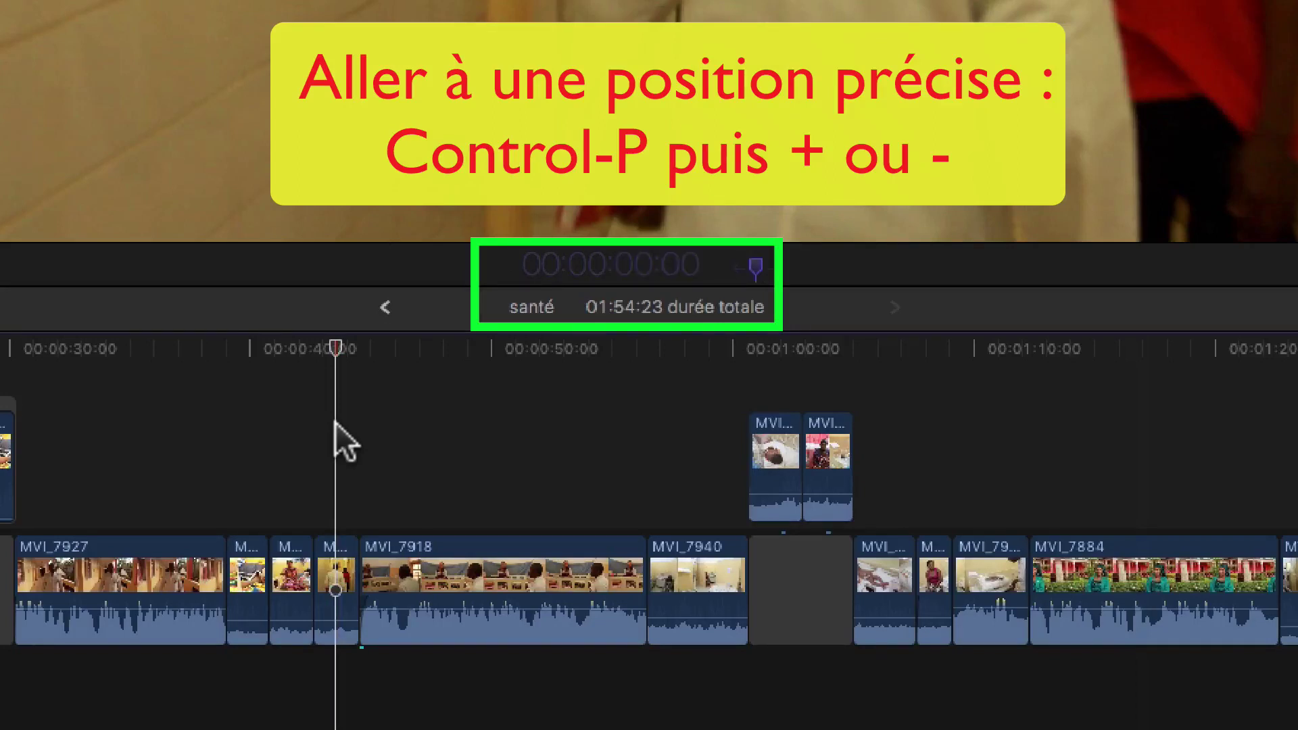
type("1:20:04")
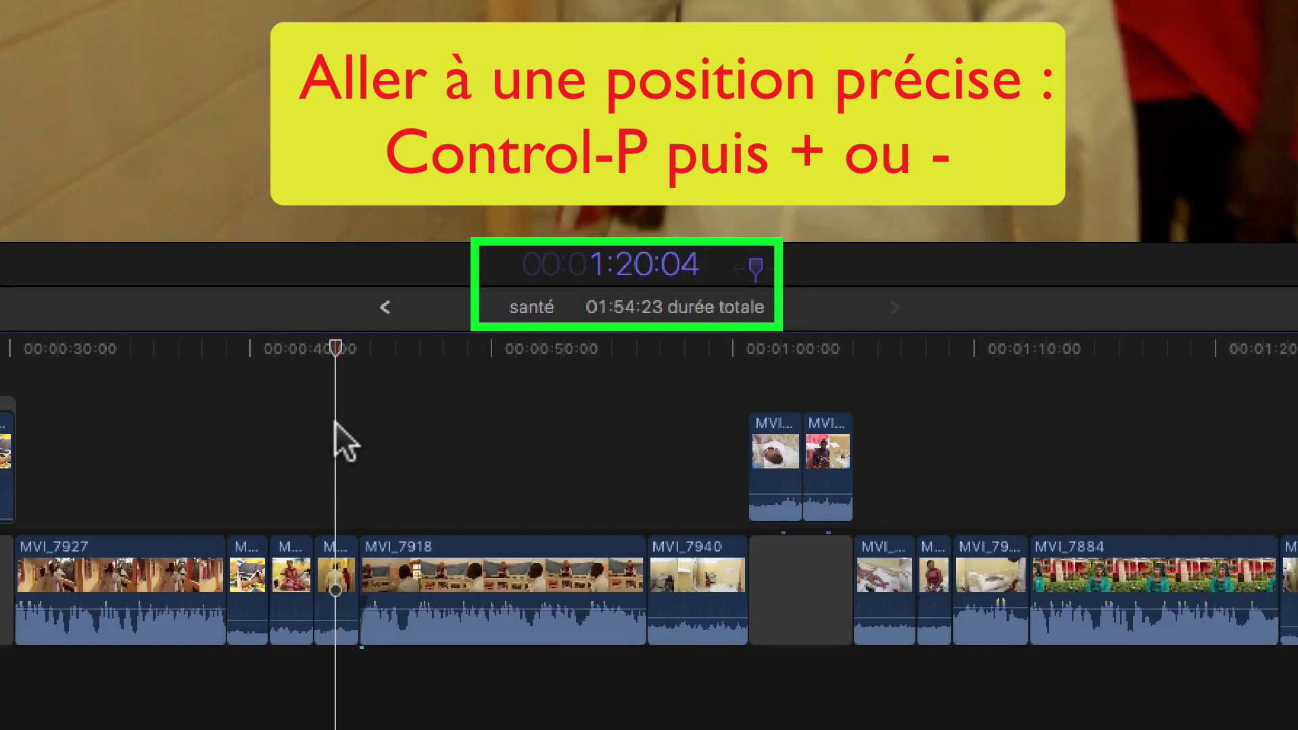
key("Return")
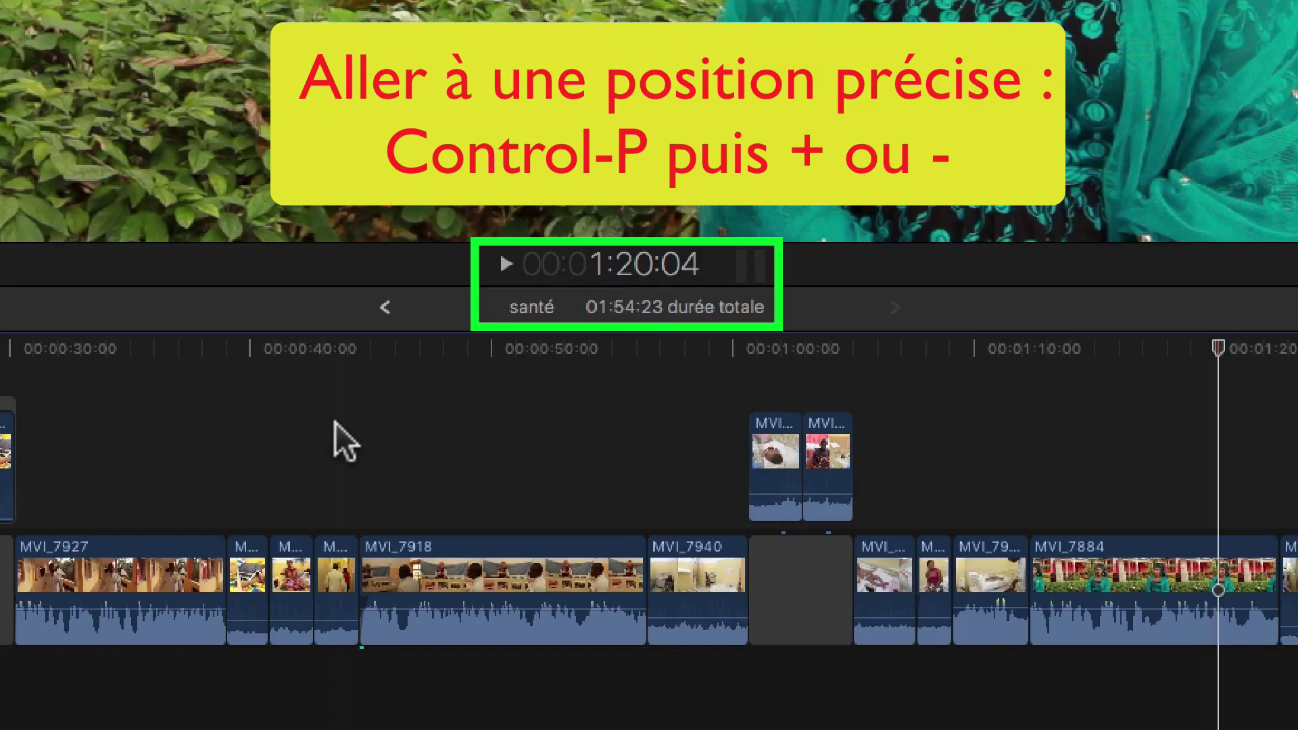
- Move the playhead to the exact timecode 12:12
key("ctrl+p")
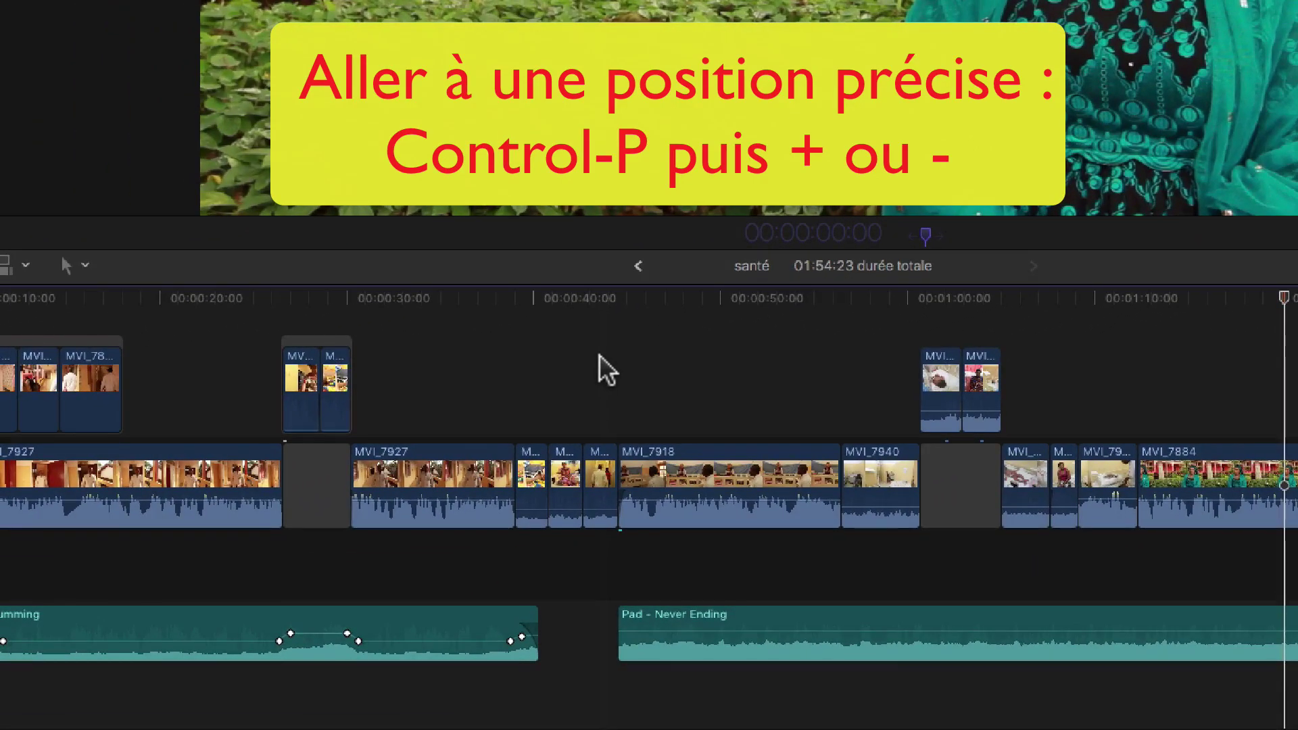
type("12:12")
key("Return")
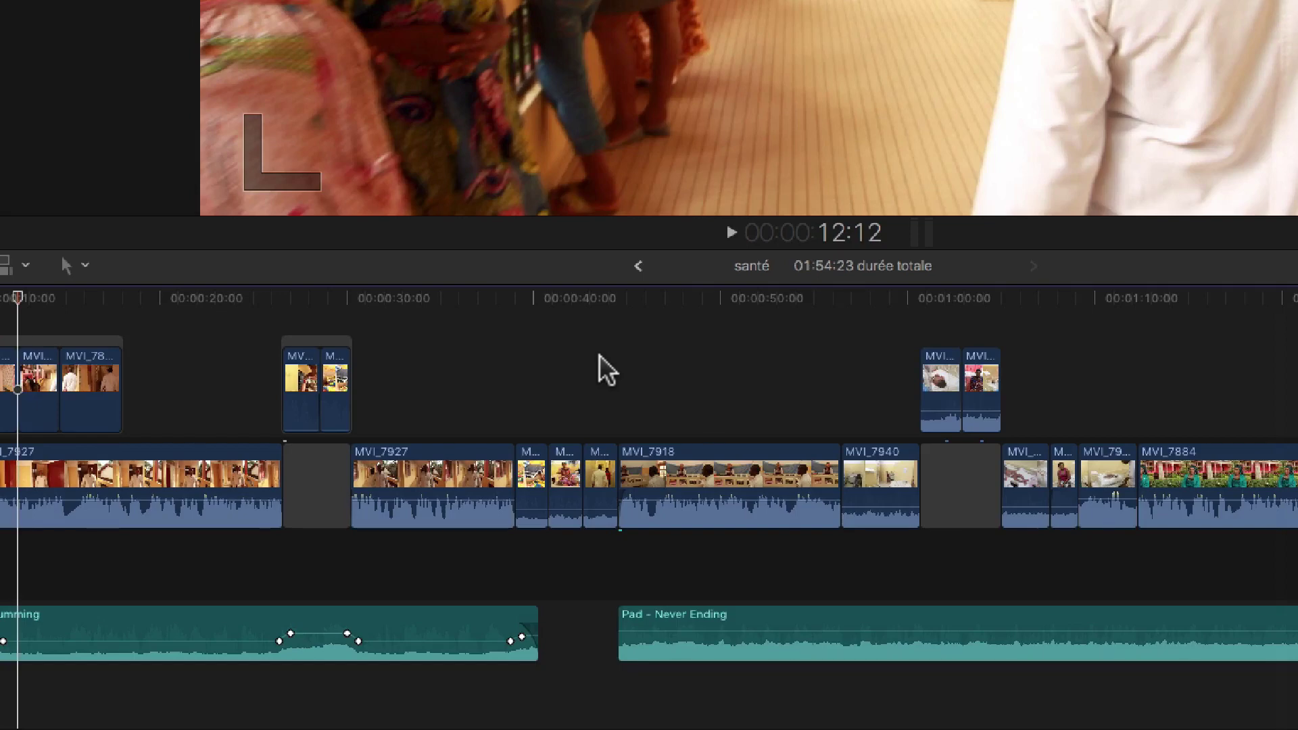
- Move the playhead to the exact timecode 1:20:03
key("ctrl+p")
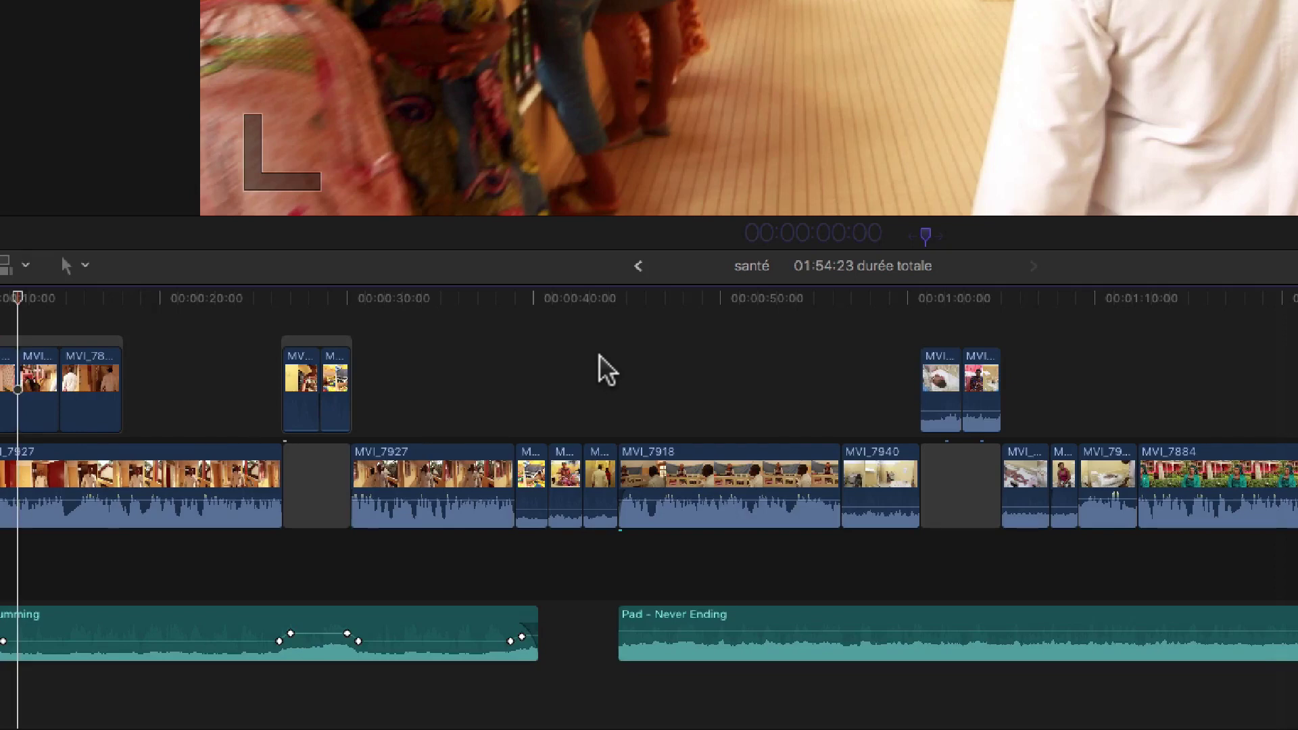
type("1:20:03")
key("Return")
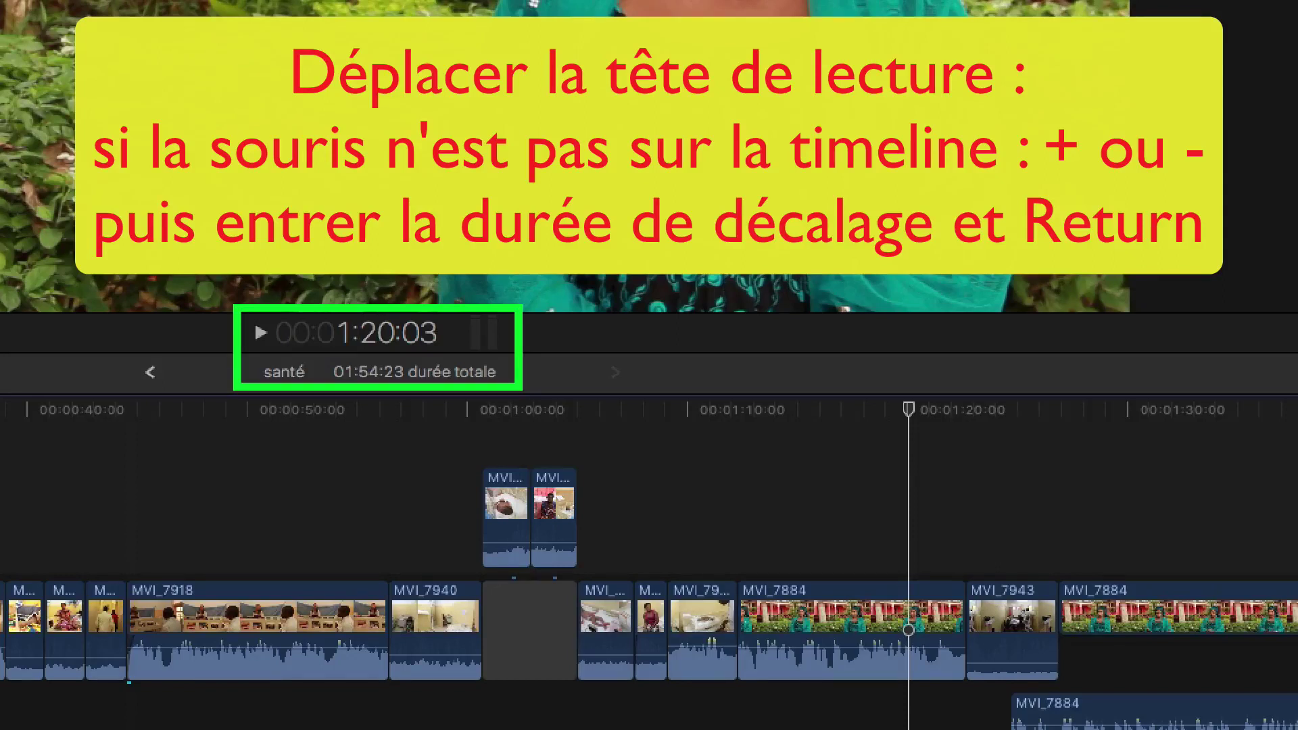
- Shift the playhead forward by 12 frames using a timecode offset
key("plus")
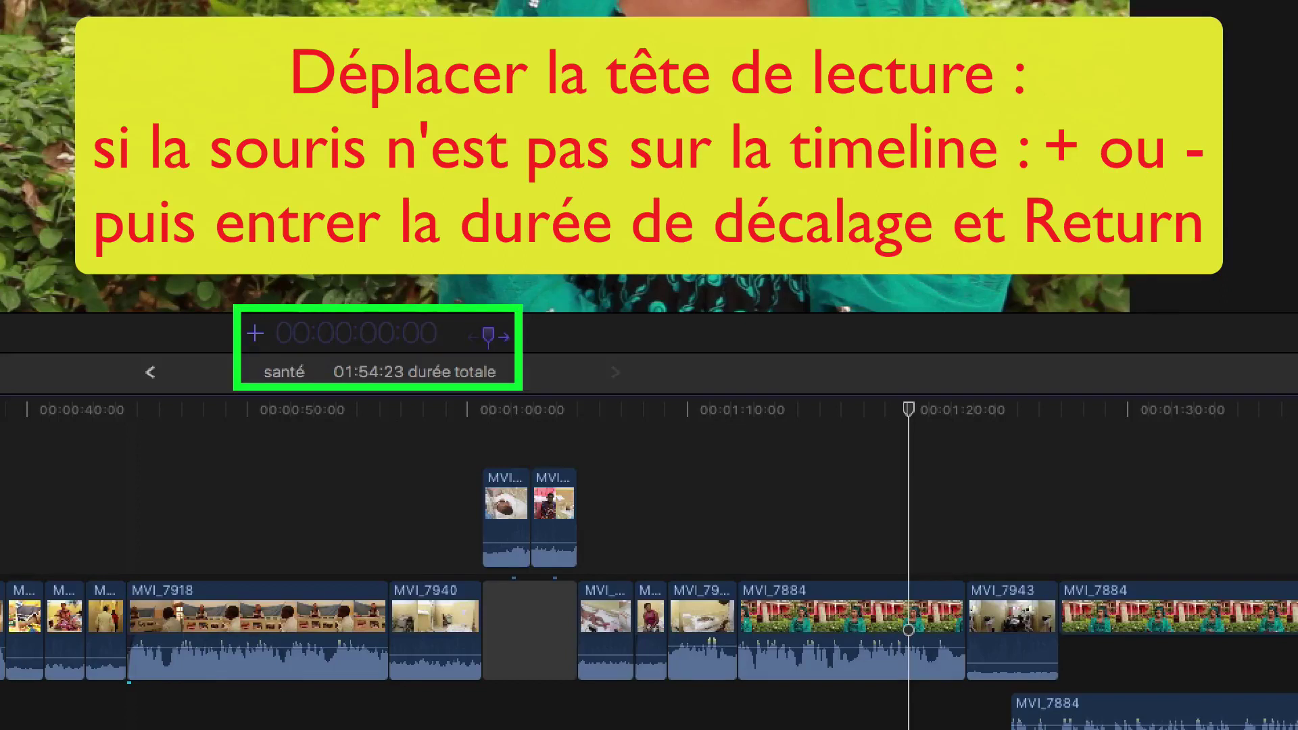
type("12")
key("Return")
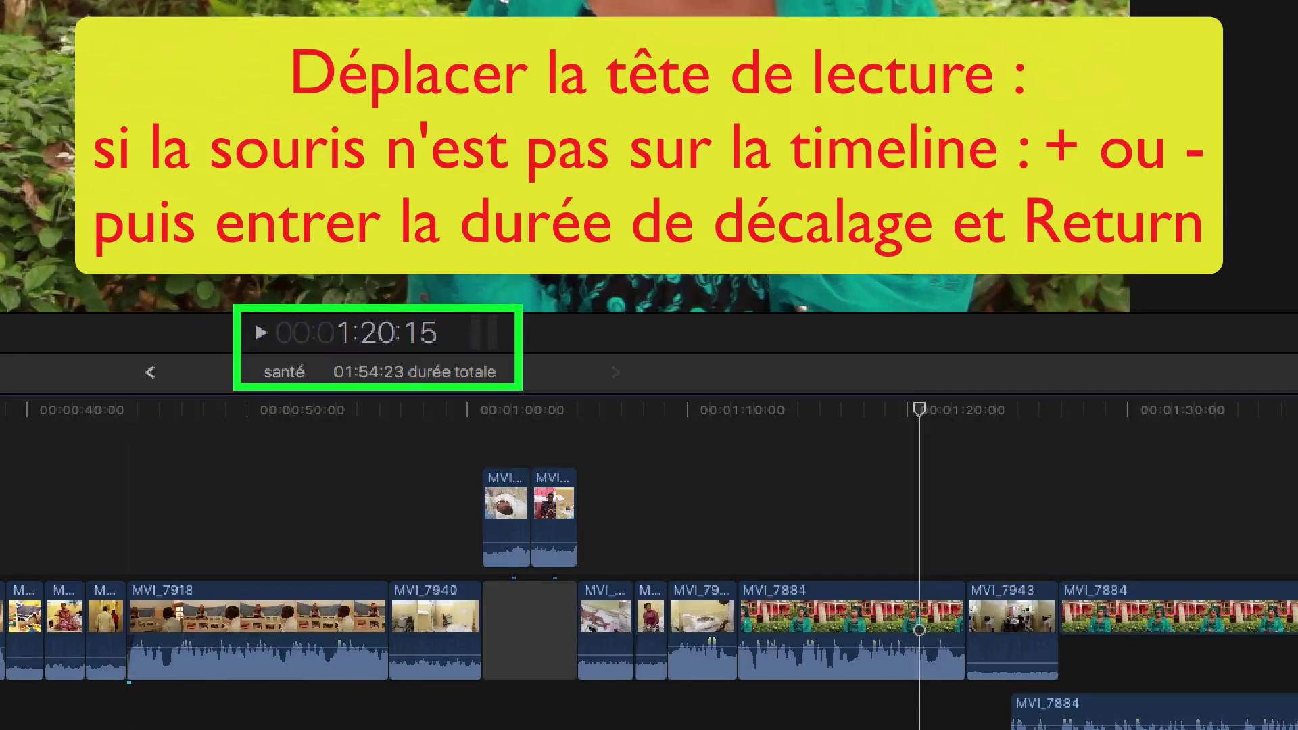
- Shift the playhead forward by 1 second 12 frames using a timecode offset
key("plus")
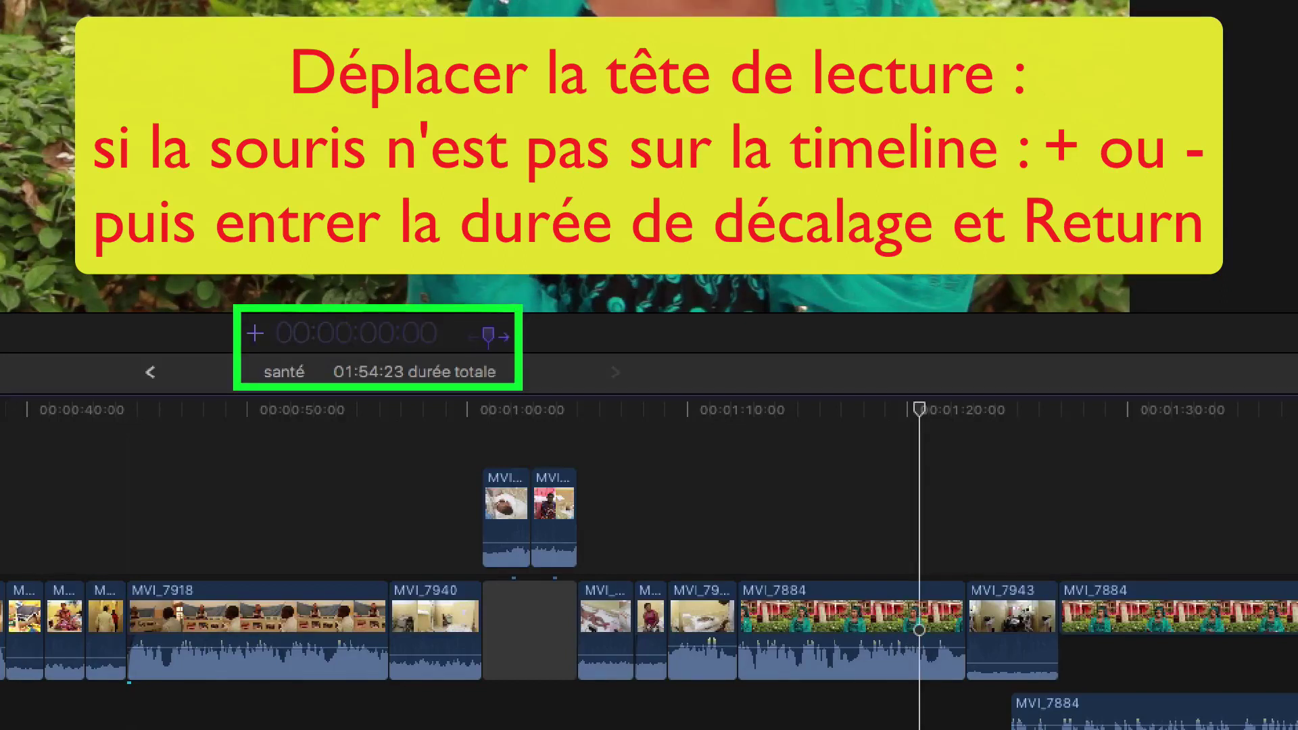
type("1:")
type("00")
key("BackSpace")
key("BackSpace")
type("12")
key("Return")
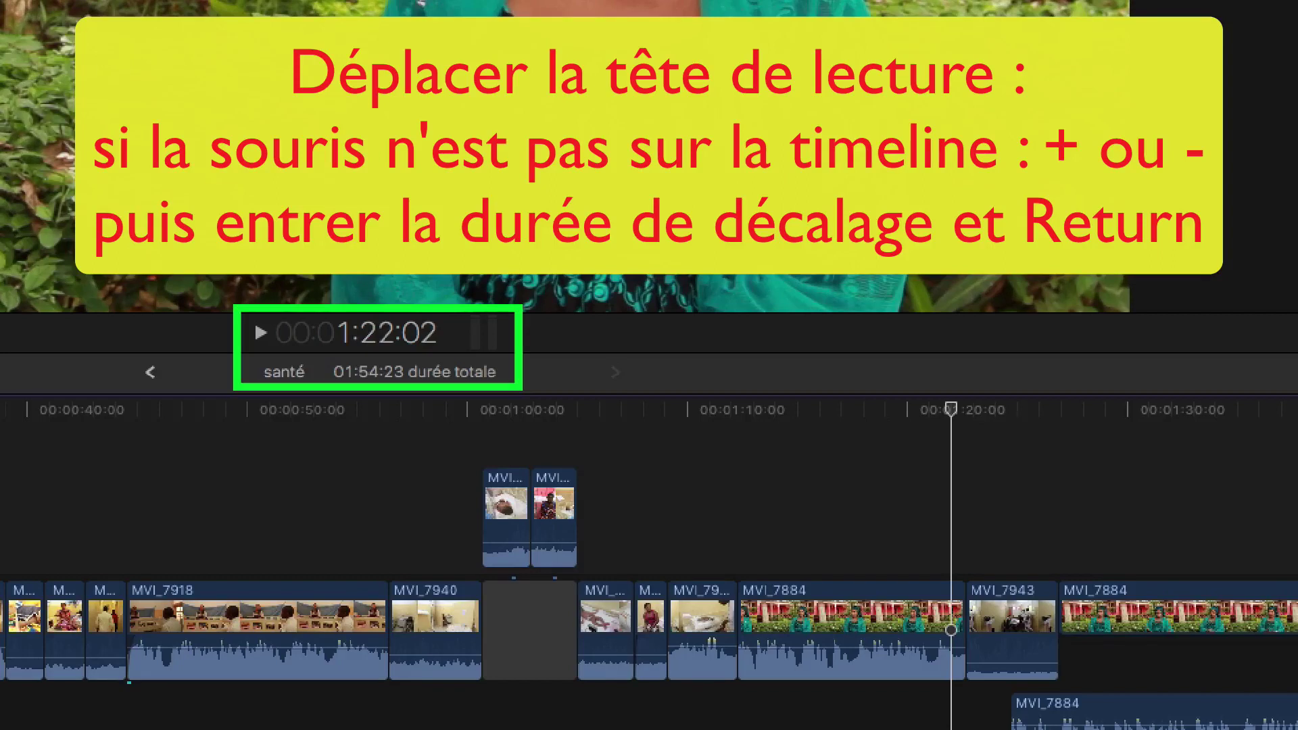
- Shift the playhead back by 20 frames using a timecode offset
key("minus")
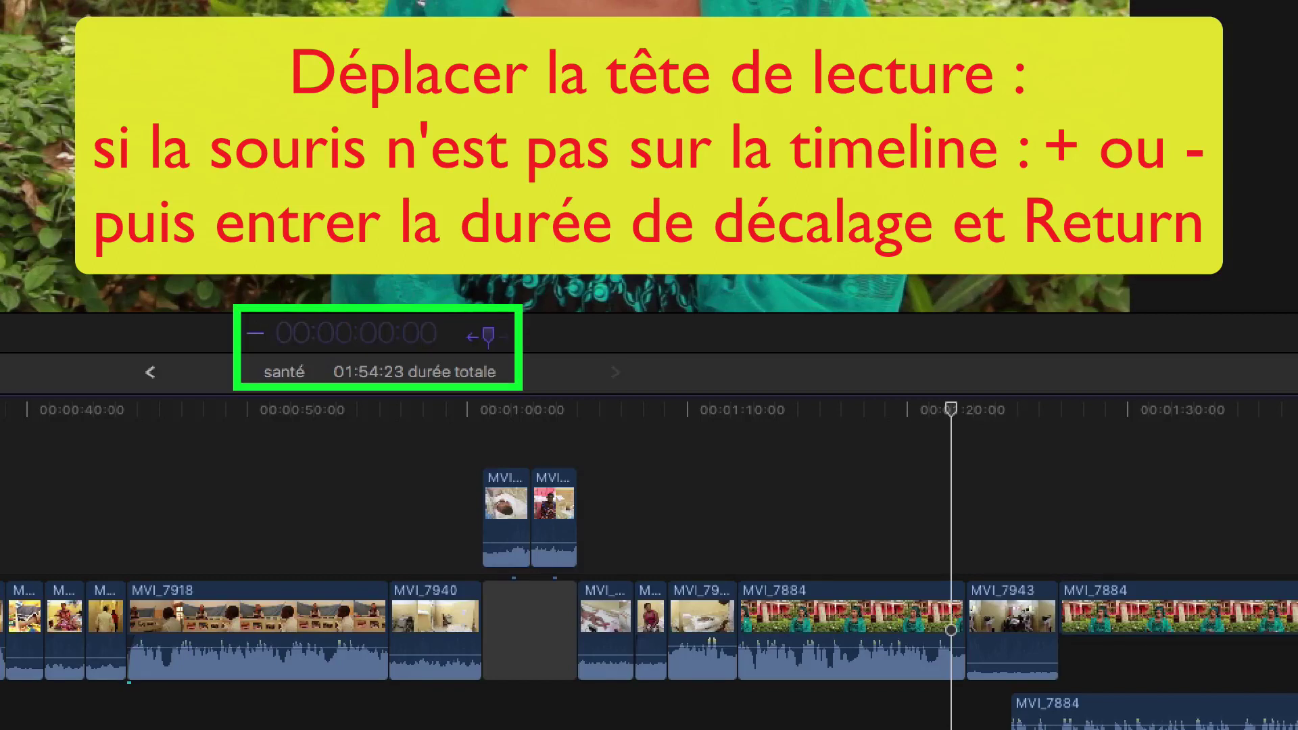
type("20")
key("Return")
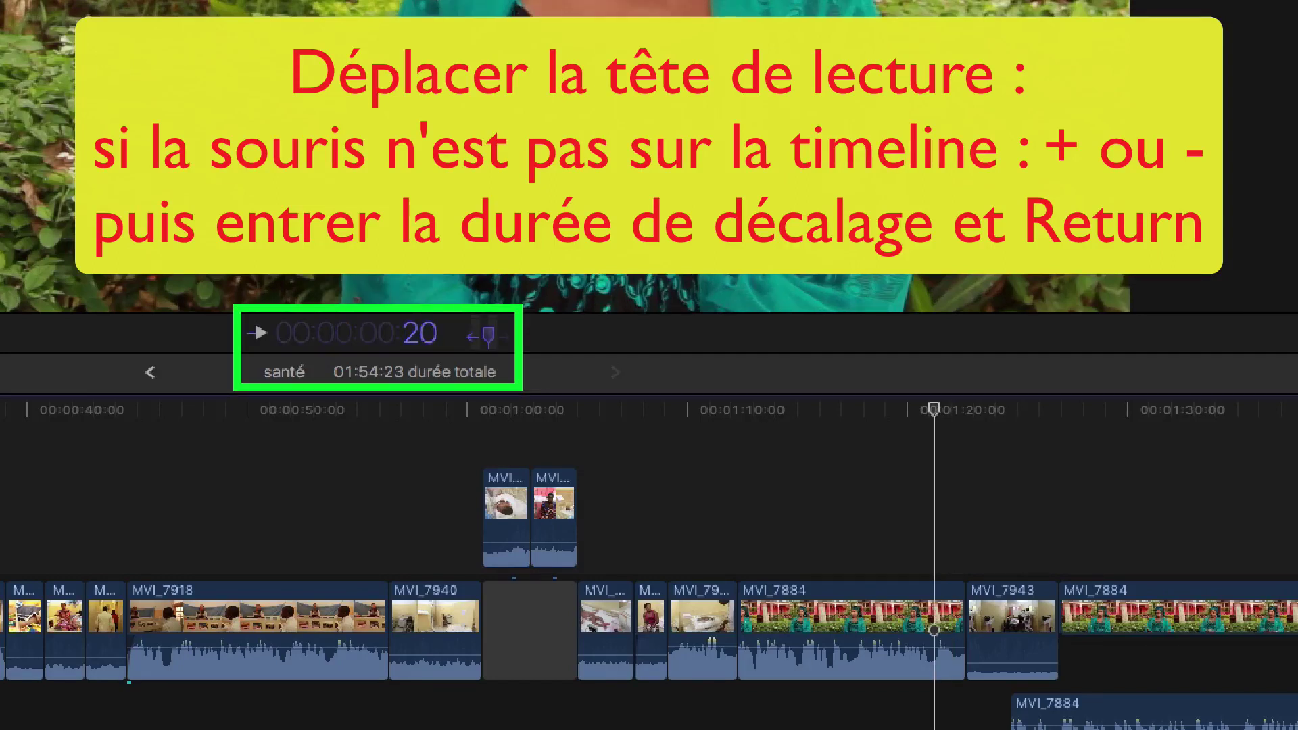
- Shift the playhead back by 2 seconds 1 frame using a timecode offset
key("minus")
type("2")
type("001")
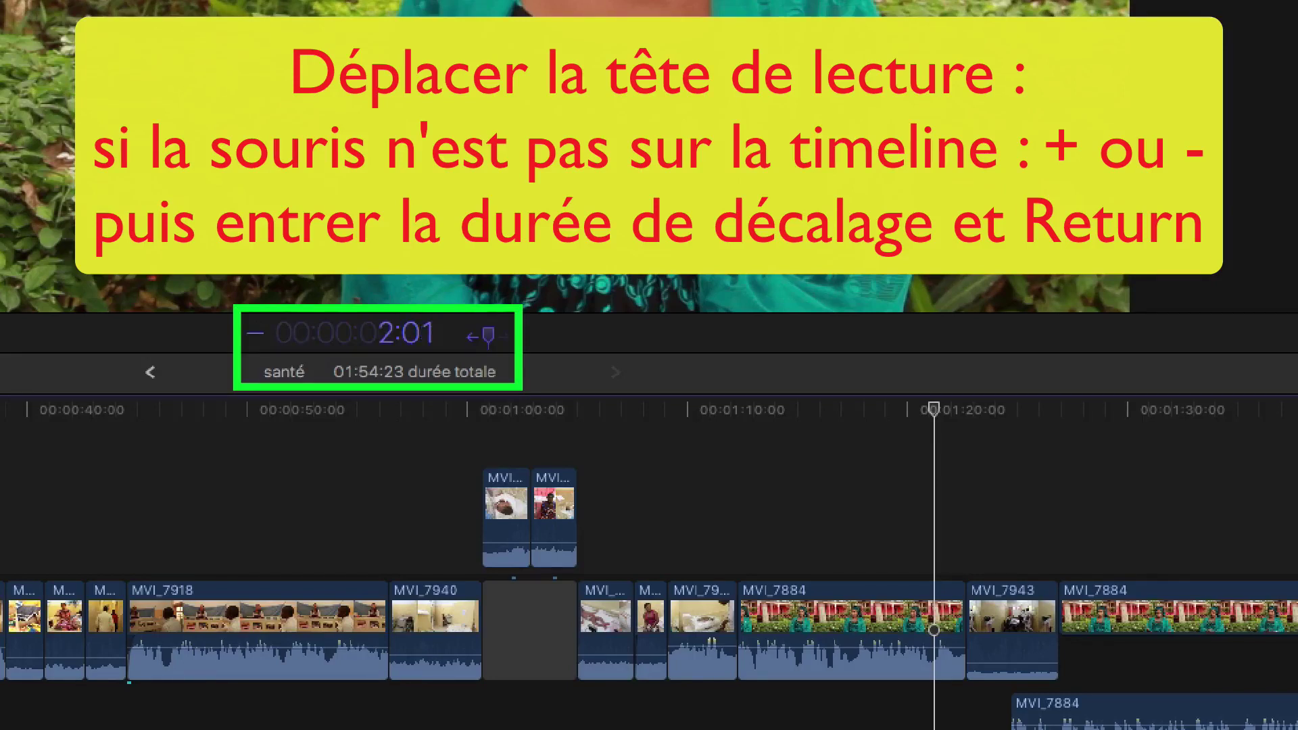
key("Return")
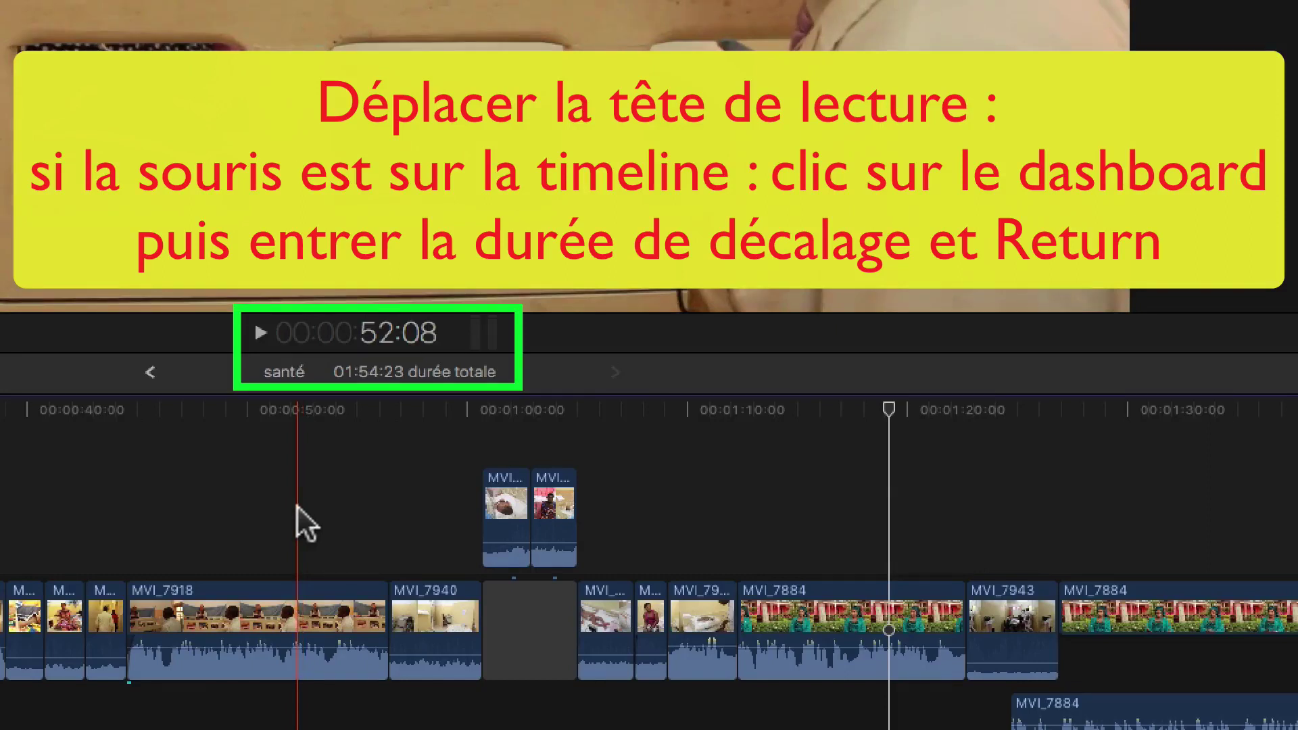
- Open the playhead timecode for entry and shift the playhead forward by 21 frames
left_click(376, 330)
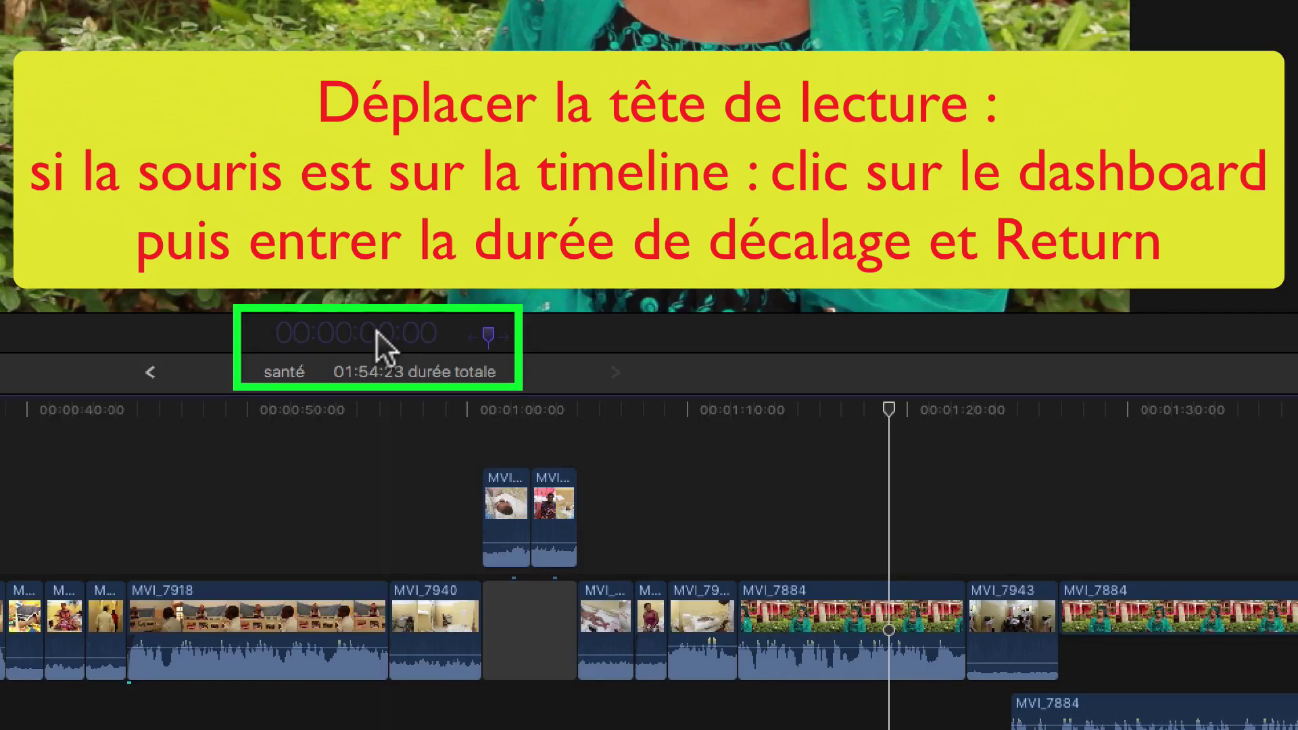
type("+")
type("21")
key("Return")
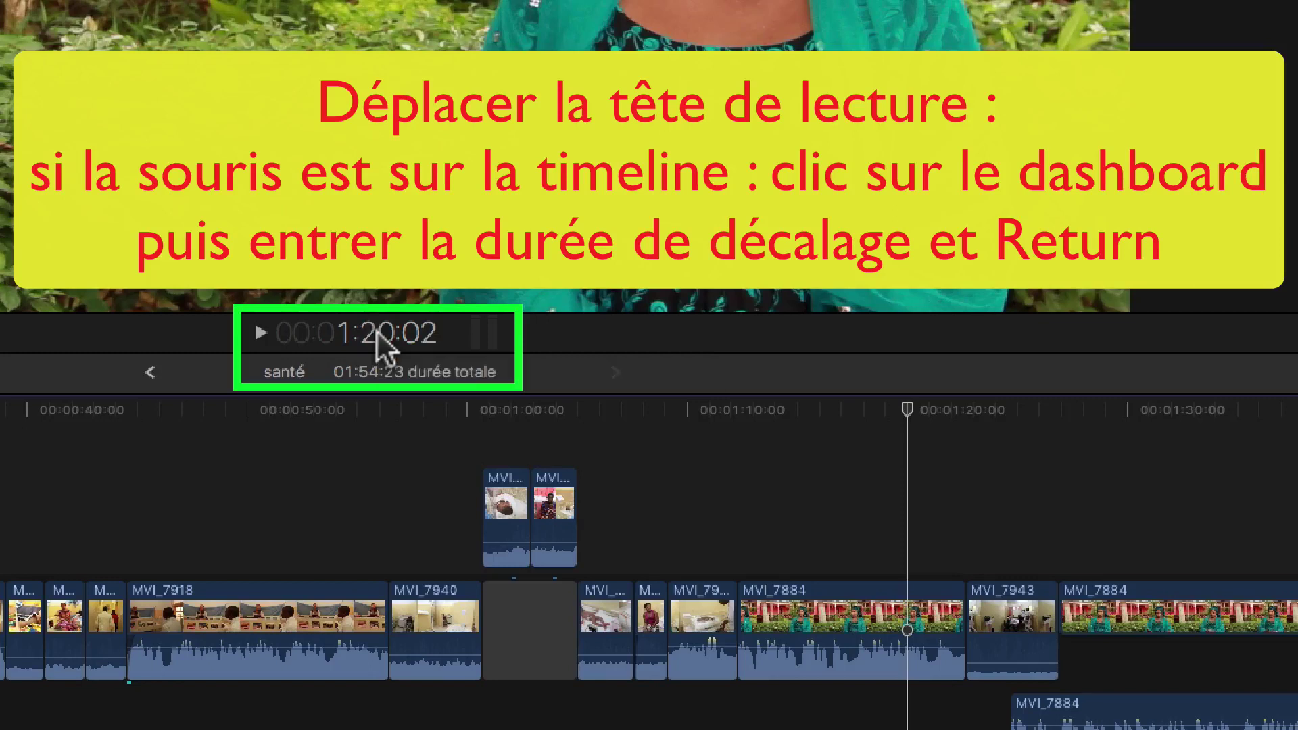
- Enter 21 as the playhead's timecode position, without a plus or minus offset
left_click(383, 338)
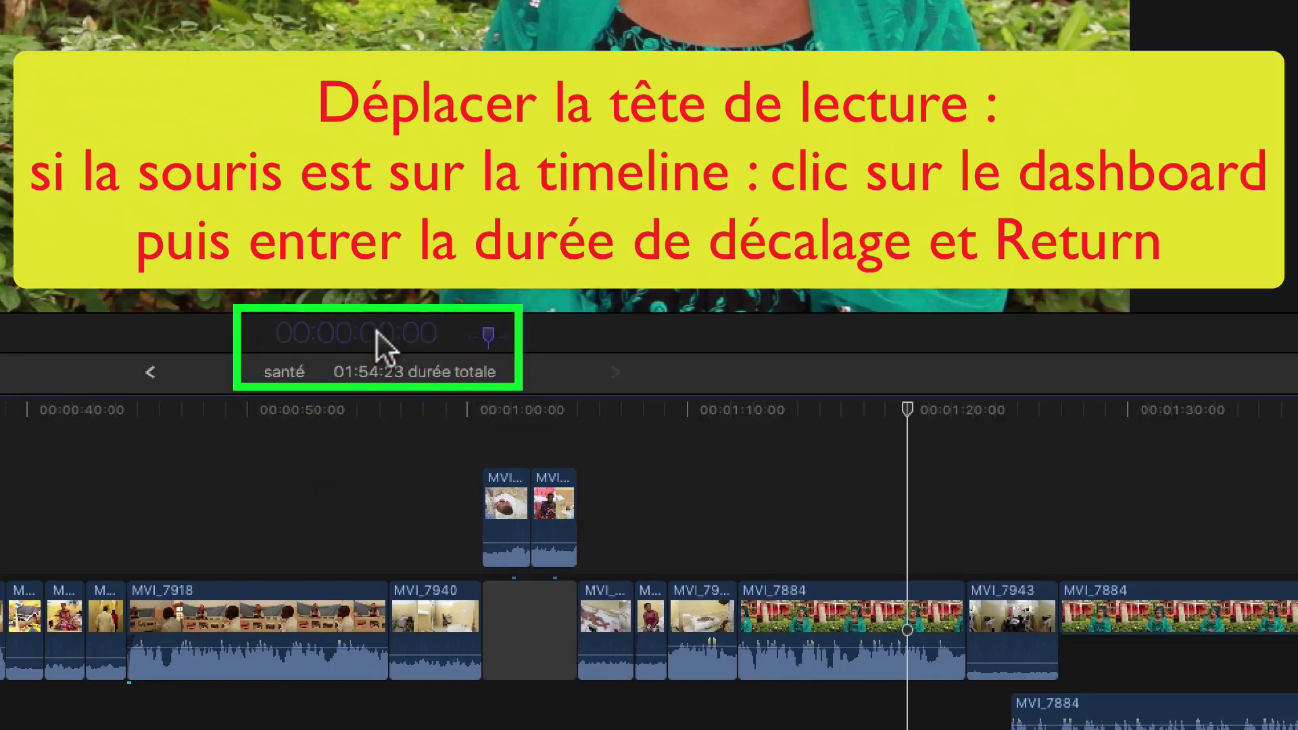
type("21")
key("Return")
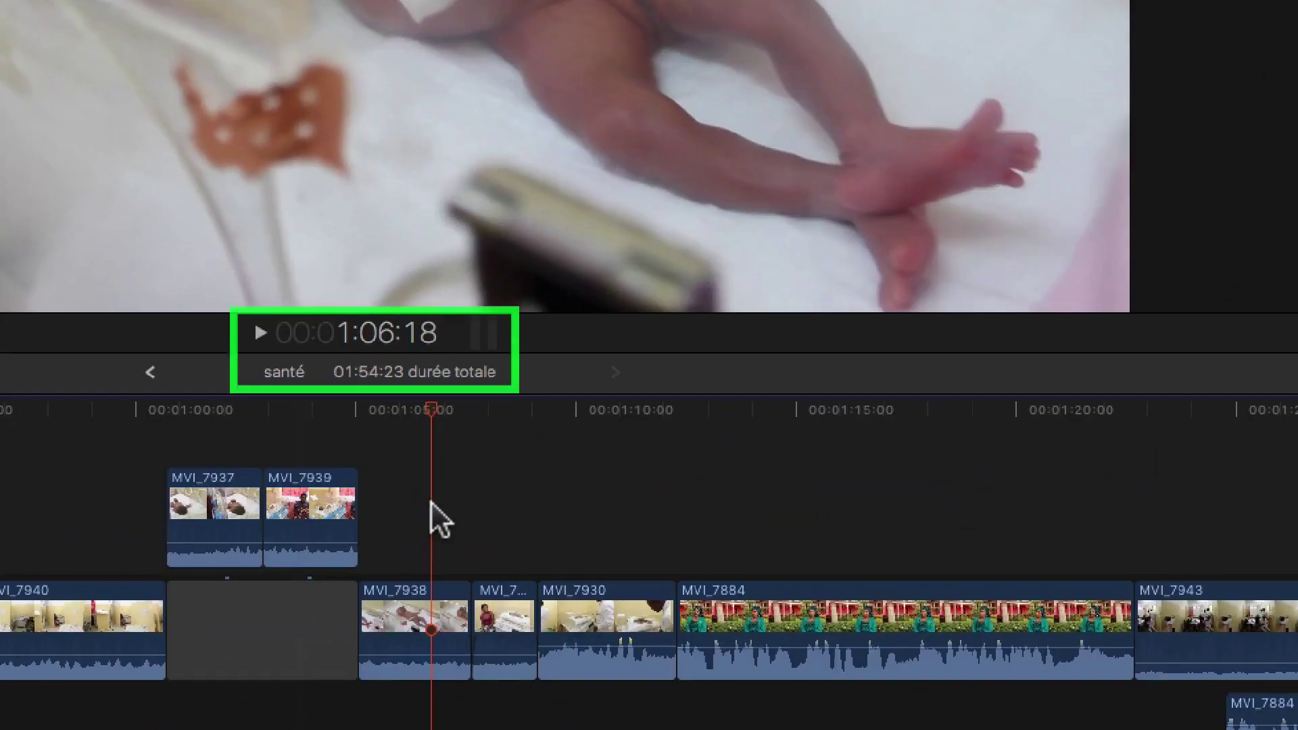
- Move the connected clip MVI_7939 later in the timeline and return it to directly after MVI_7937
left_click_drag(311, 500, 610, 499)
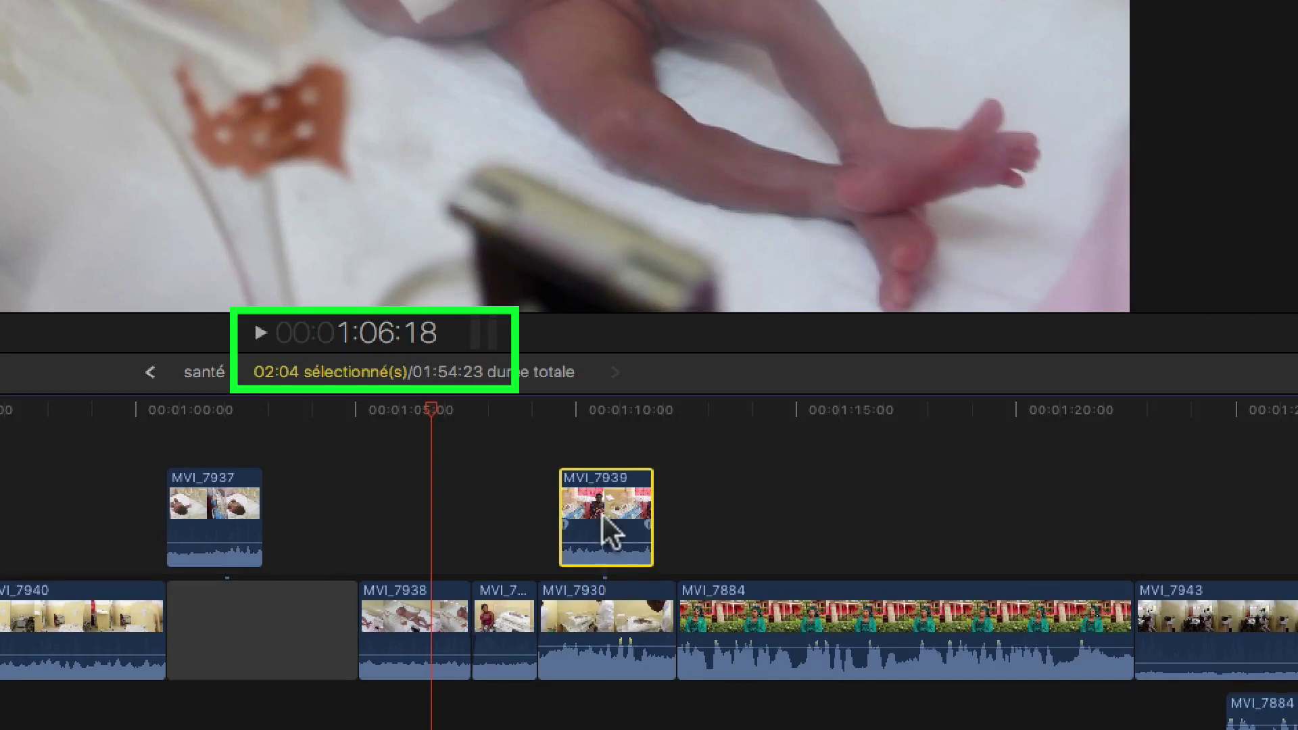
left_click_drag(595, 512, 506, 500)
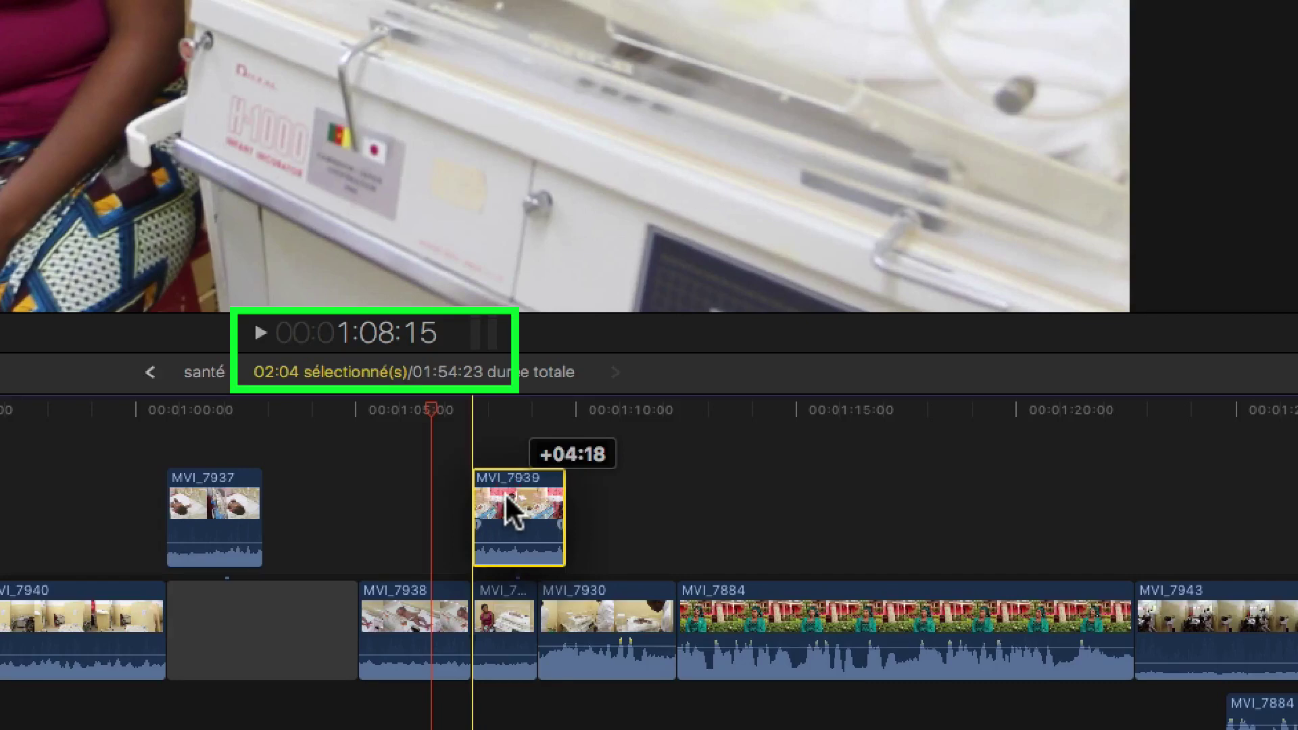
left_click_drag(504, 492, 316, 494)
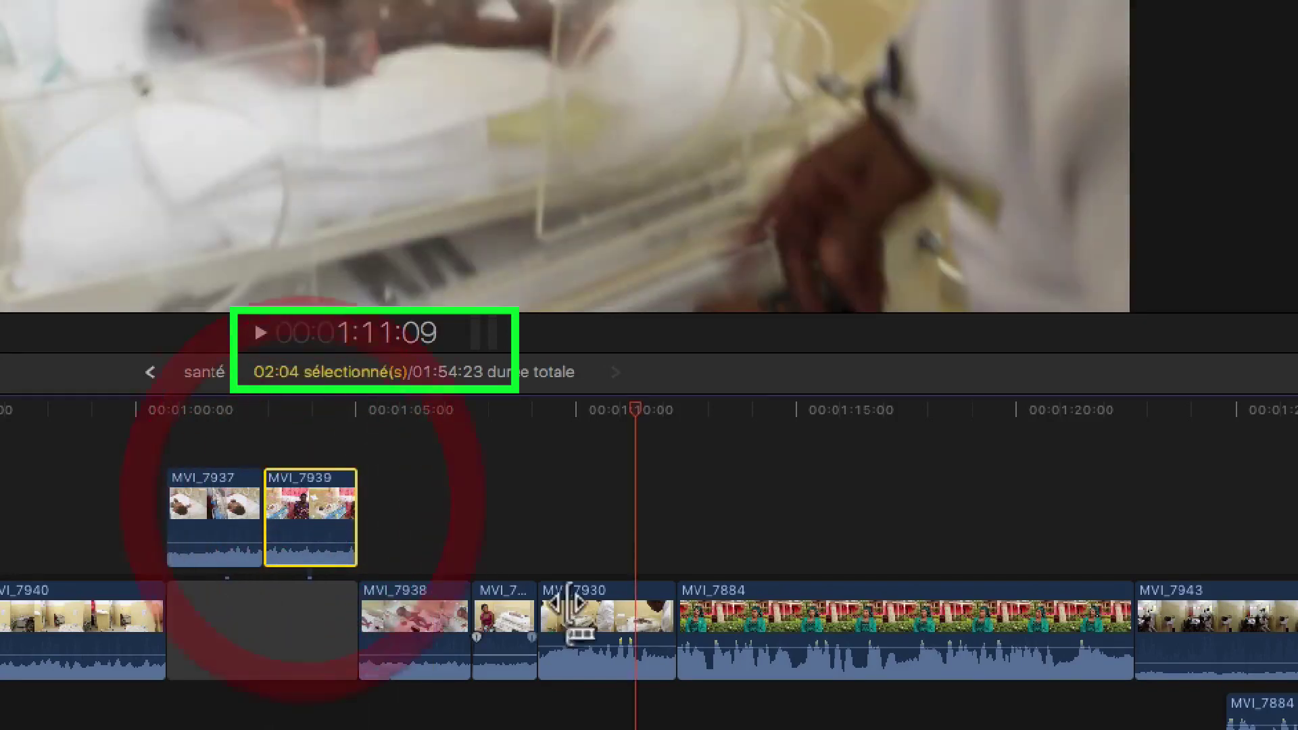
- Select clip MVI_7930 in the primary storyline and lengthen its duration by 5 frames using a timecode offset
left_click(621, 605)
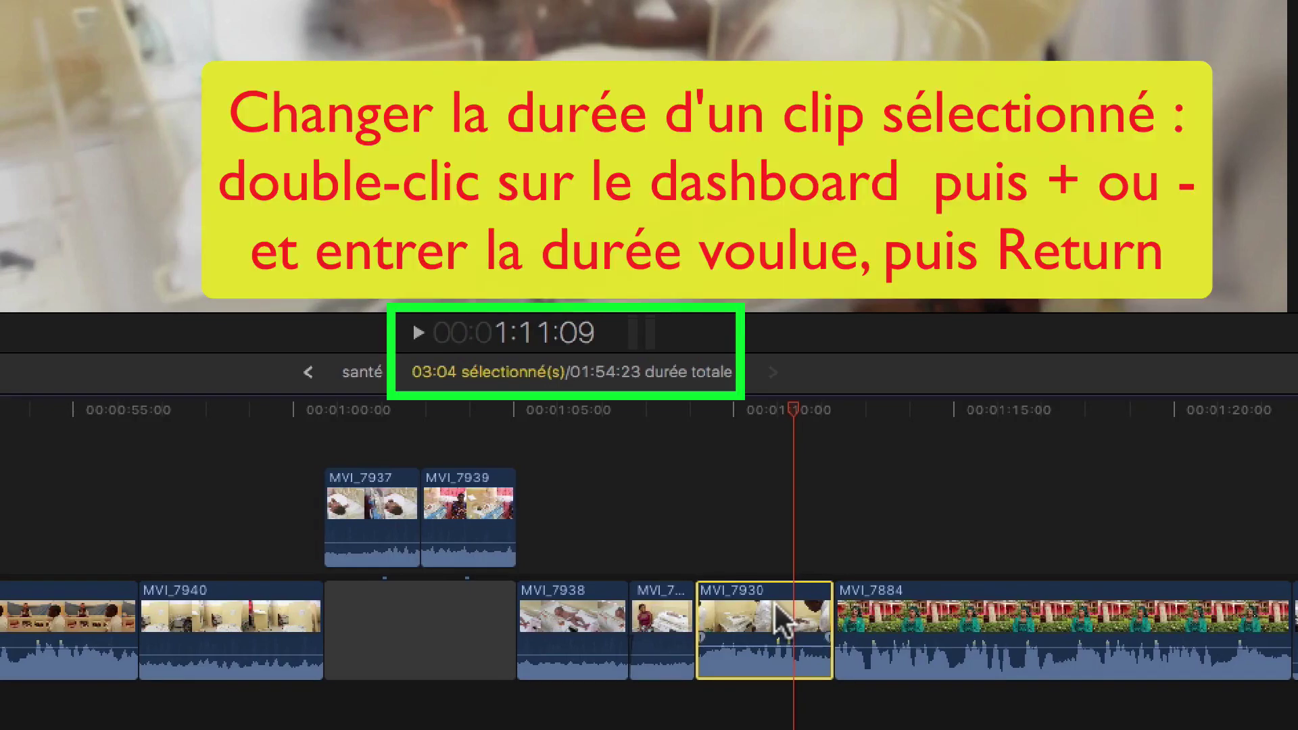
double_click(543, 324)
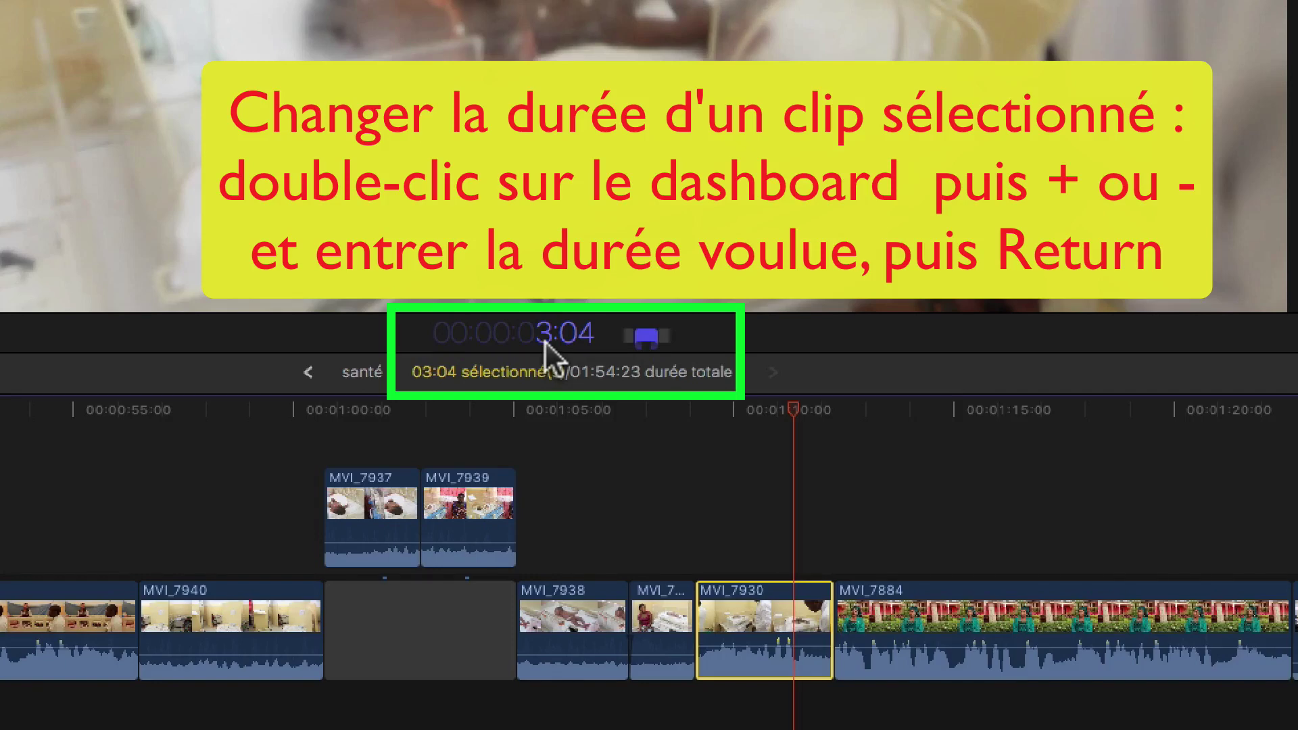
key("plus")
type("5")
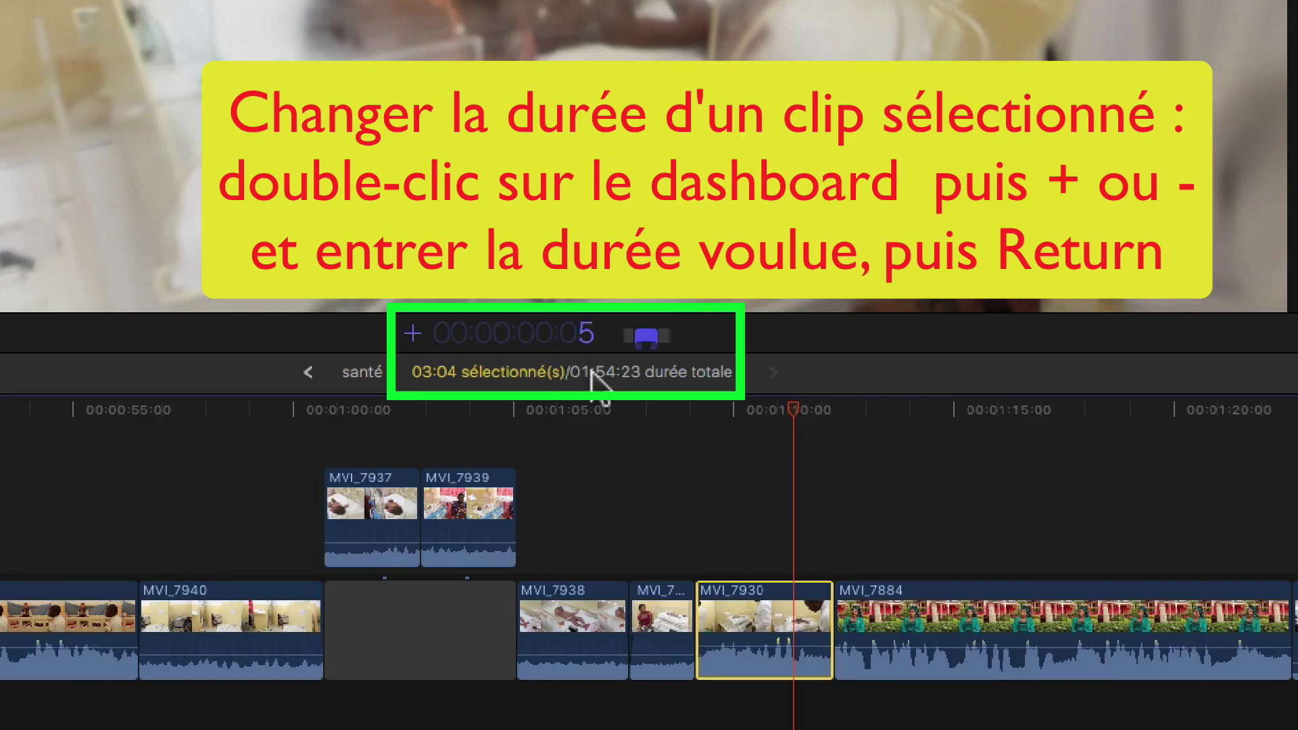
key("Return")
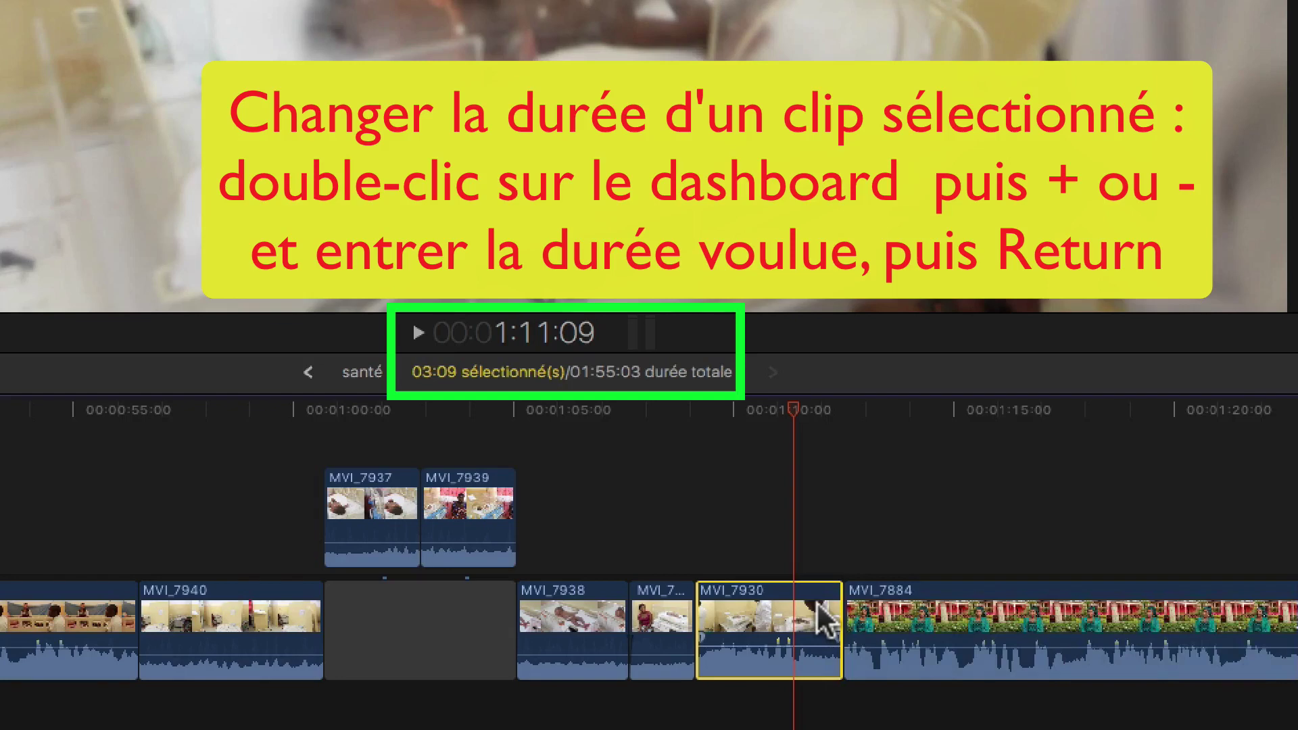
- Shorten the duration of MVI_7930 by 5 frames using a negative timecode offset
key("ctrl+d")
type("-5")
key("Return")
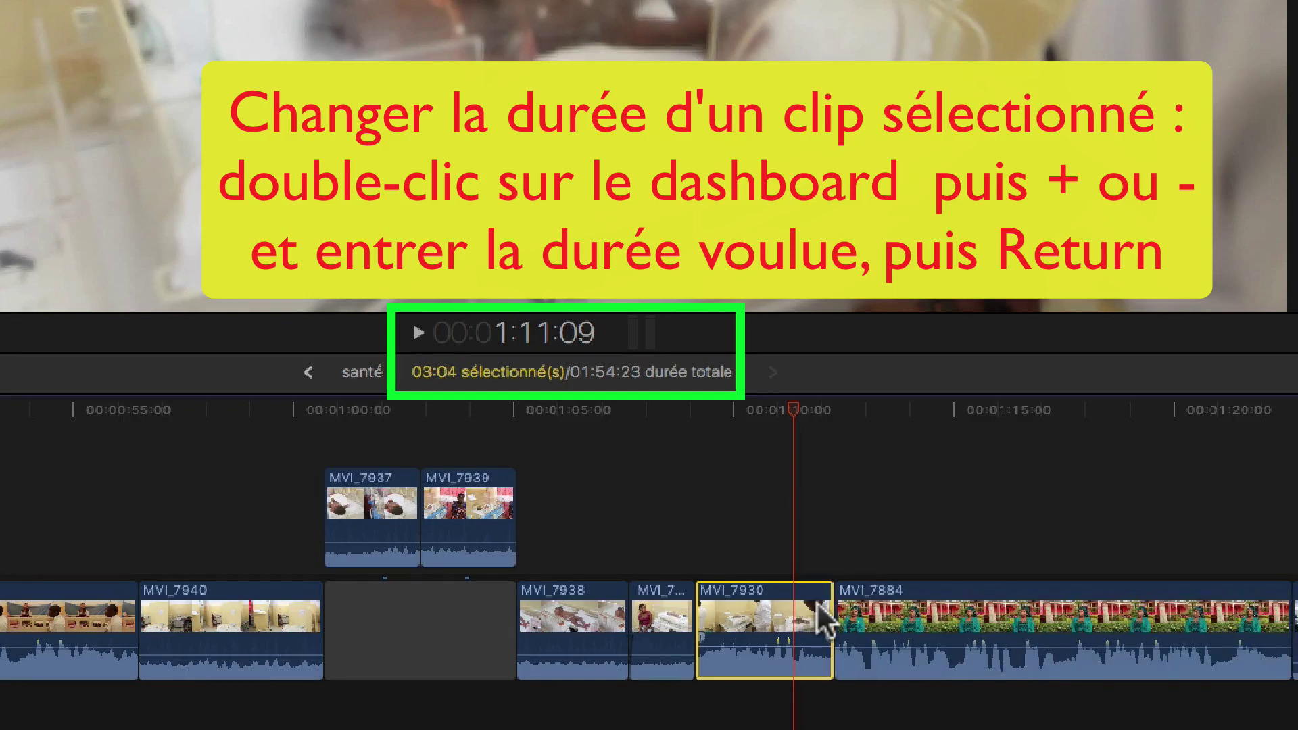
- Shorten the duration of MVI_7930 by 24 frames with a timecode offset, and undo the change
double_click(540, 341)
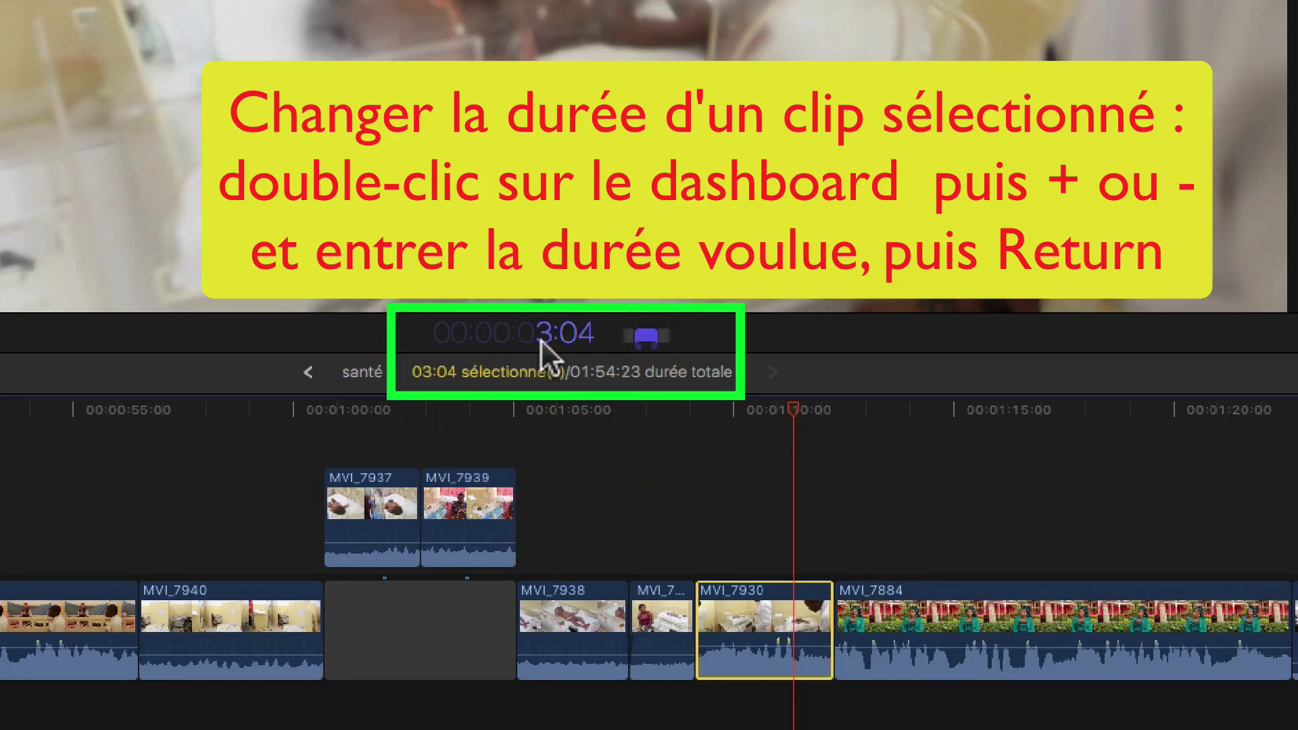
type("-")
type("24")
key("Return")
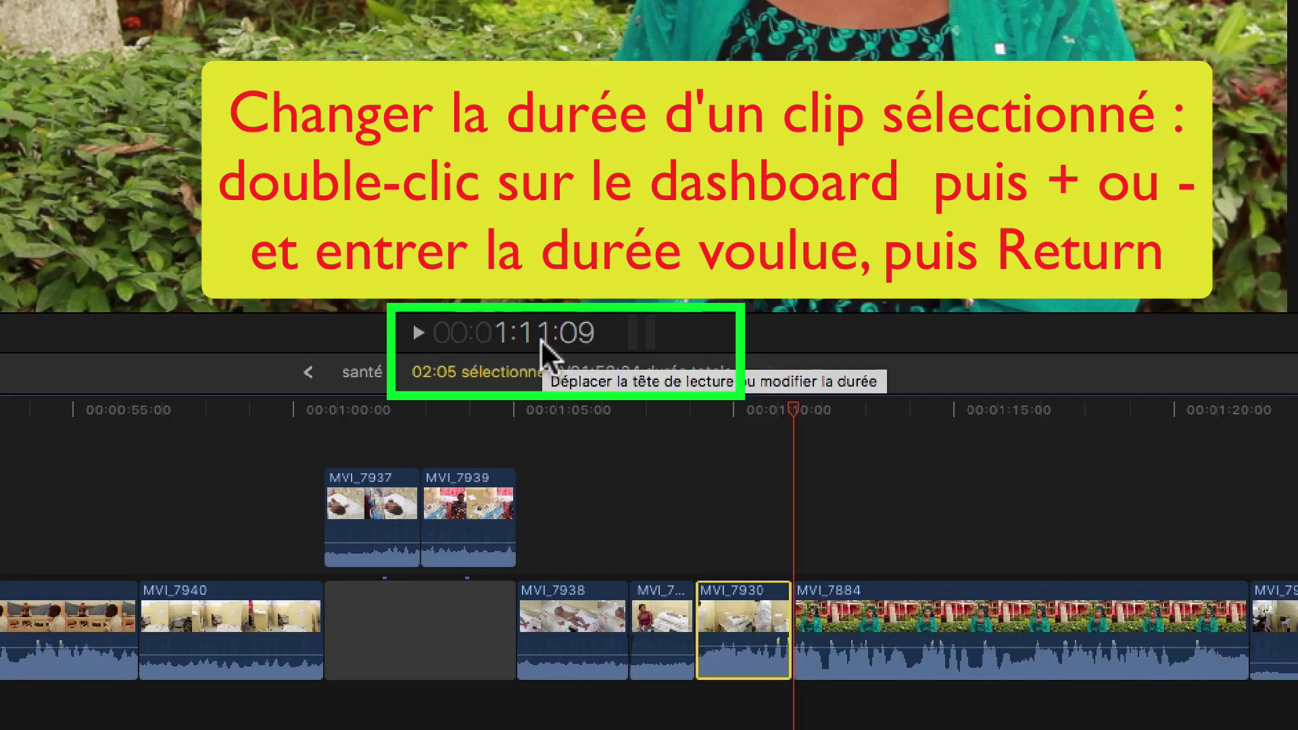
key("super+z")
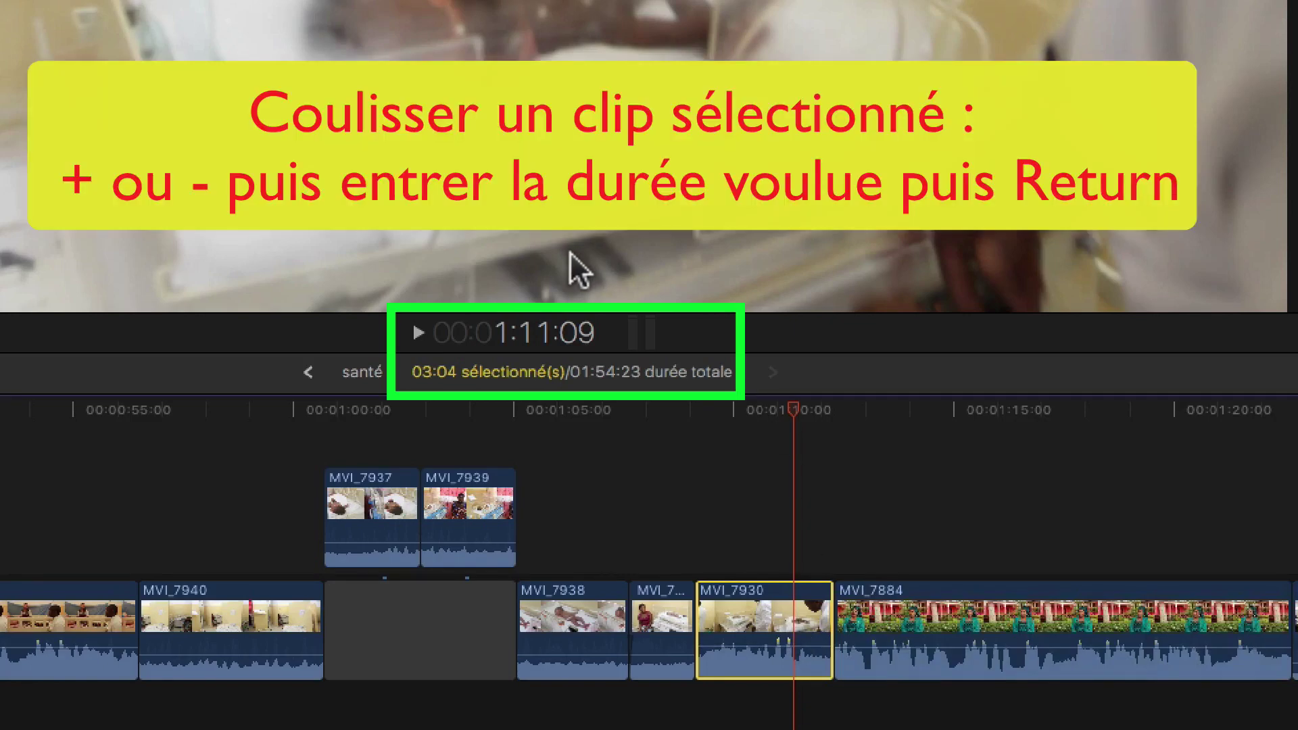
- Slide the selected MVI_7930 clip 24 frames later between its neighbouring clips, and return it to its original position
key("plus")
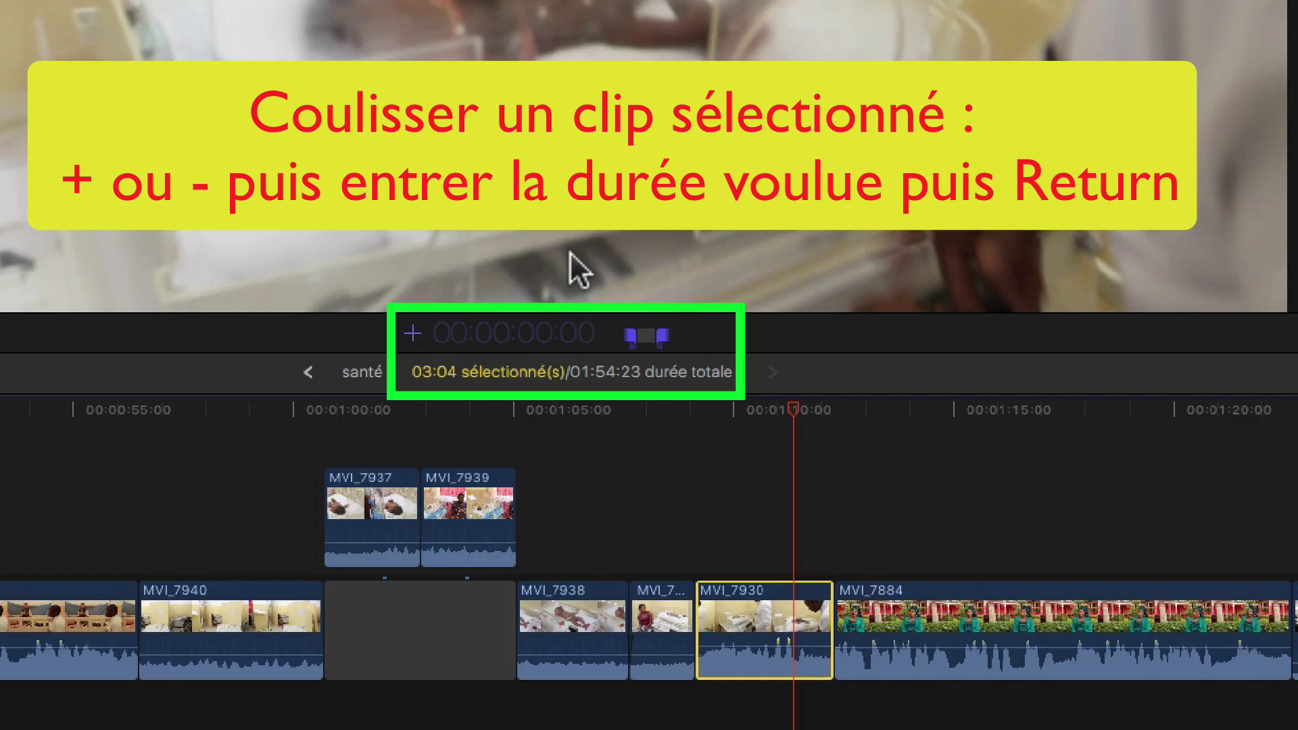
type("24")
key("Return")
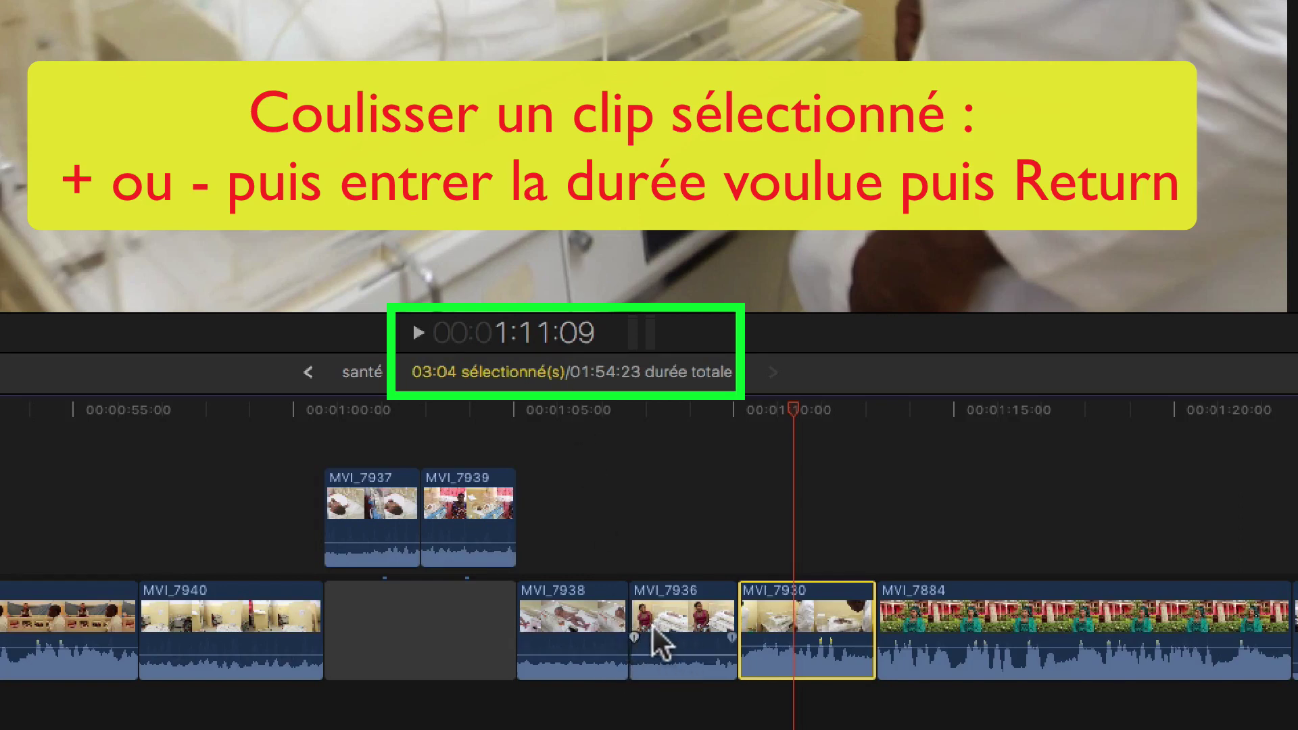
mouse_move(693, 663)
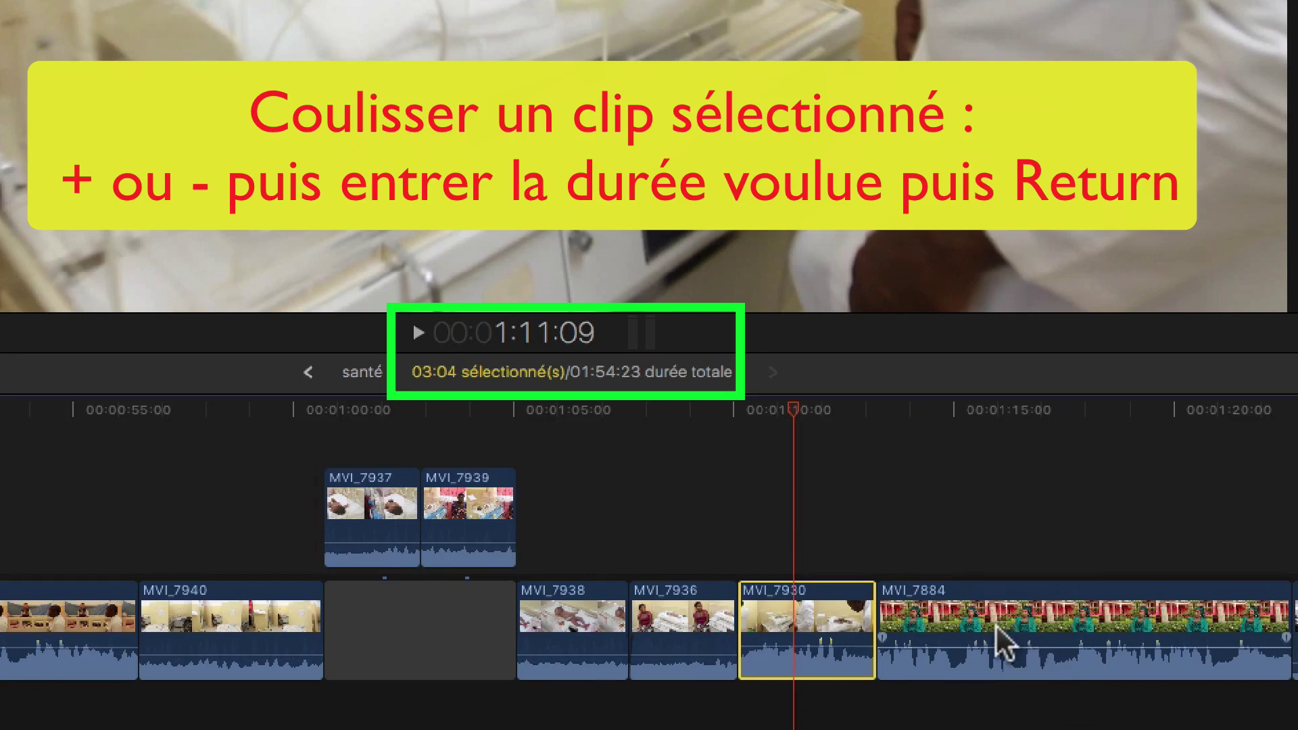
type("-100")
key("Return")
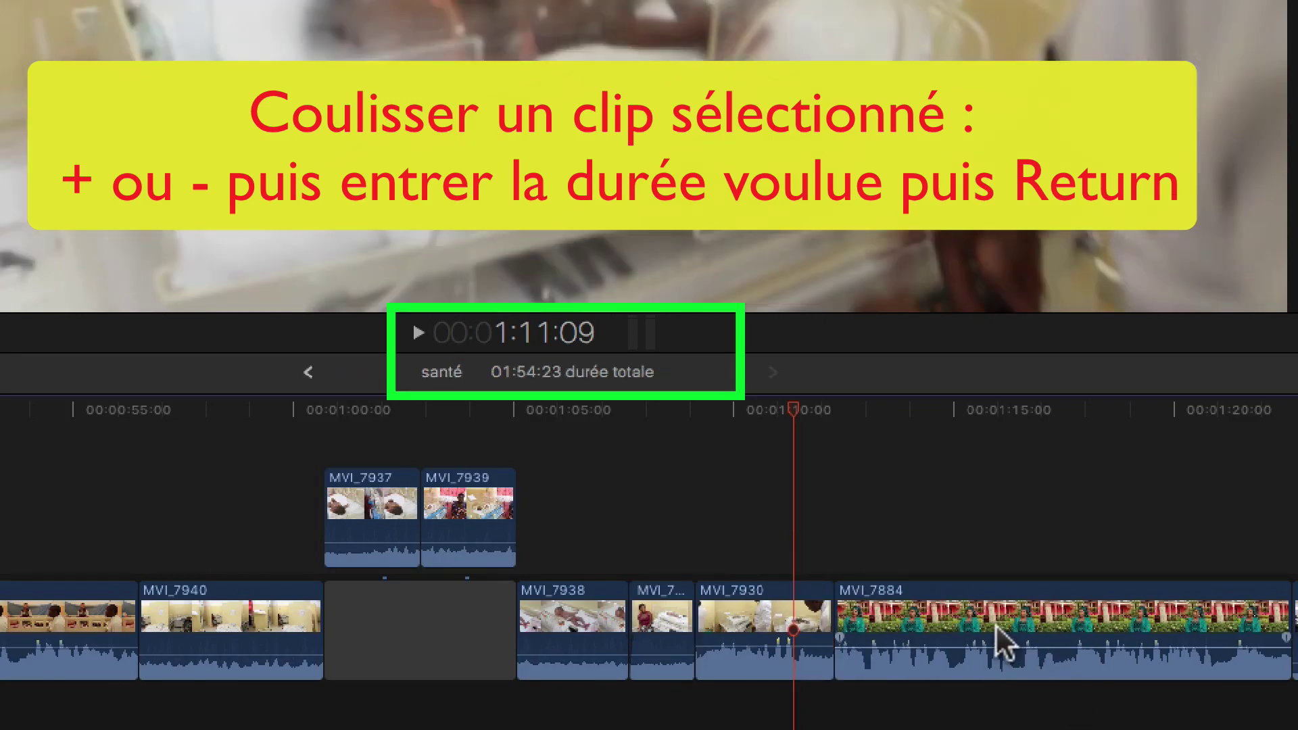
- Slide MVI_7930 earlier by entering a timecode offset of minus 1 second 24 frames, and undo the slide
left_click(707, 612)
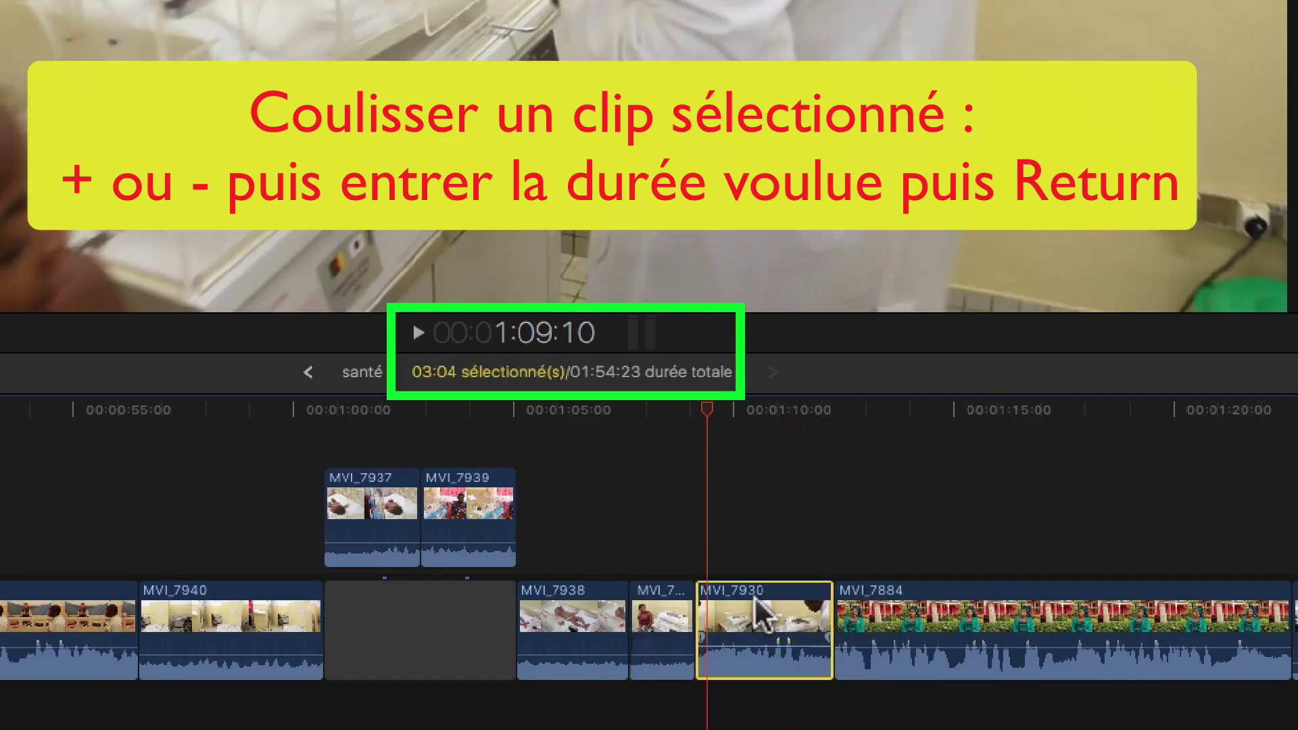
key("minus")
type("1")
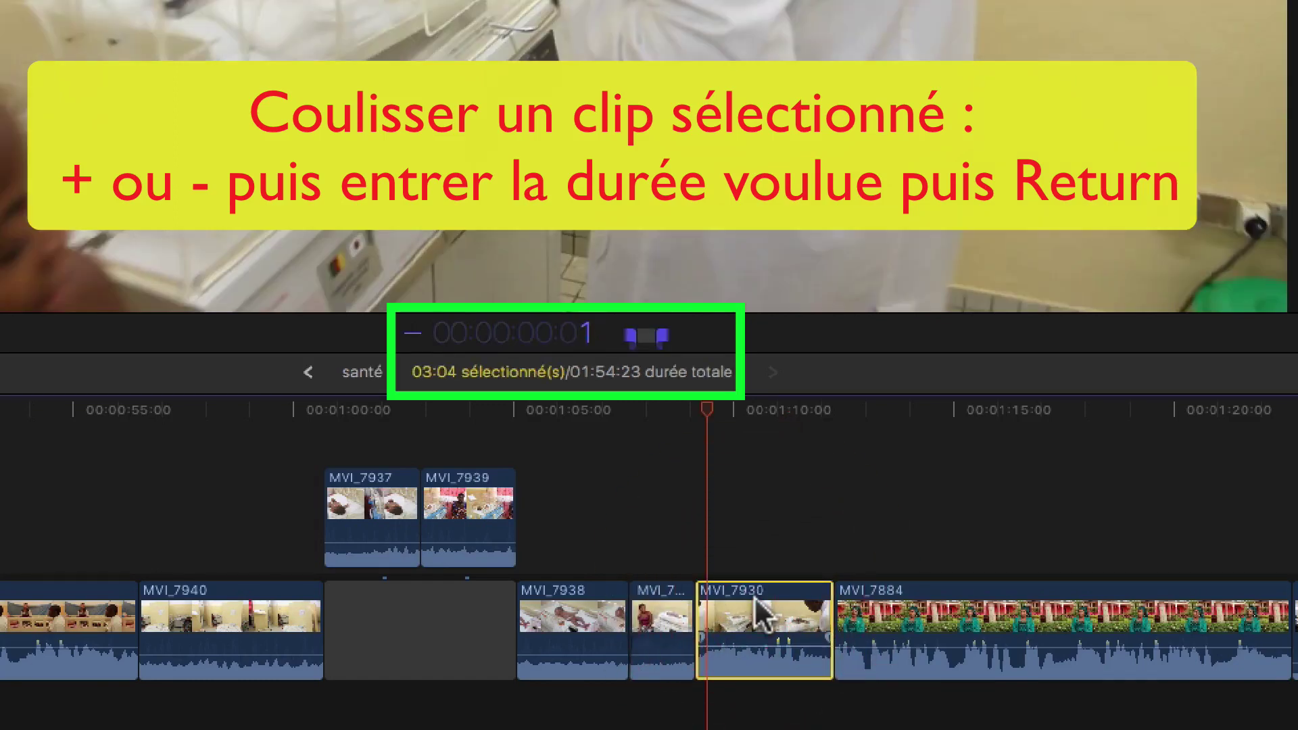
type(".24")
key("Return")
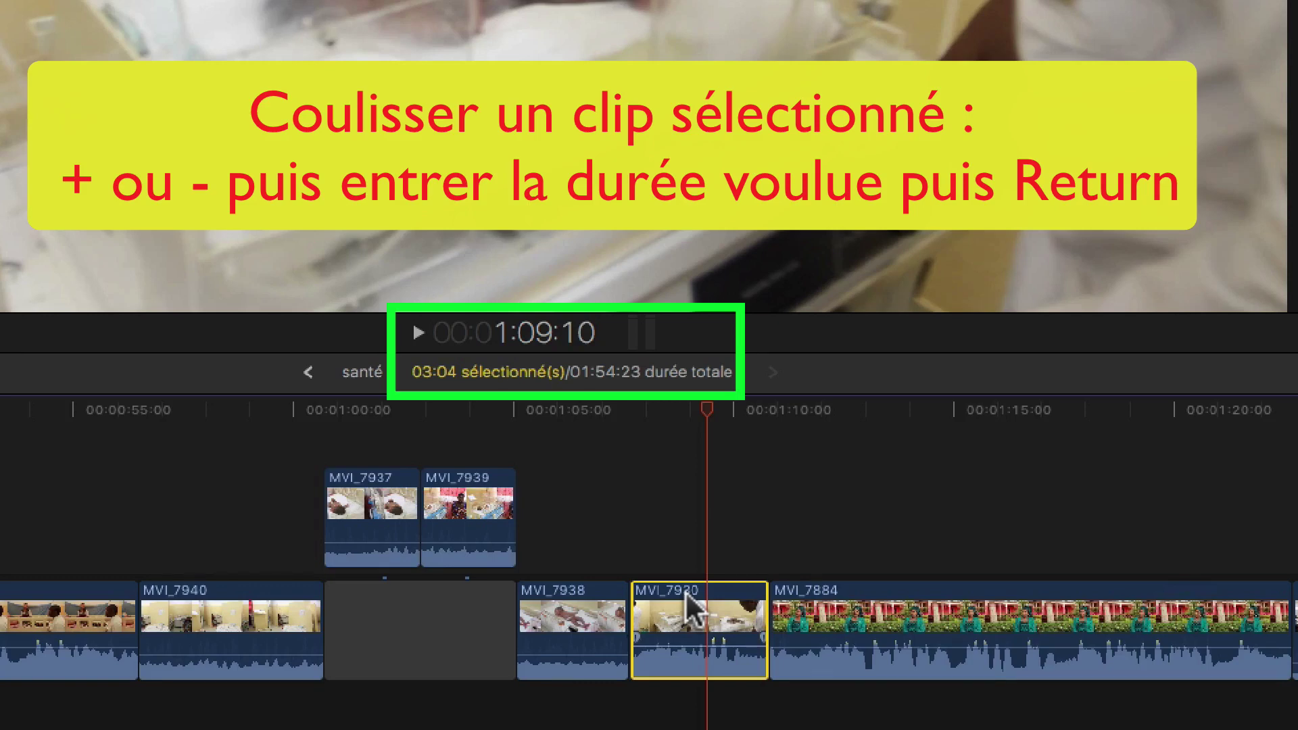
key("super+z")
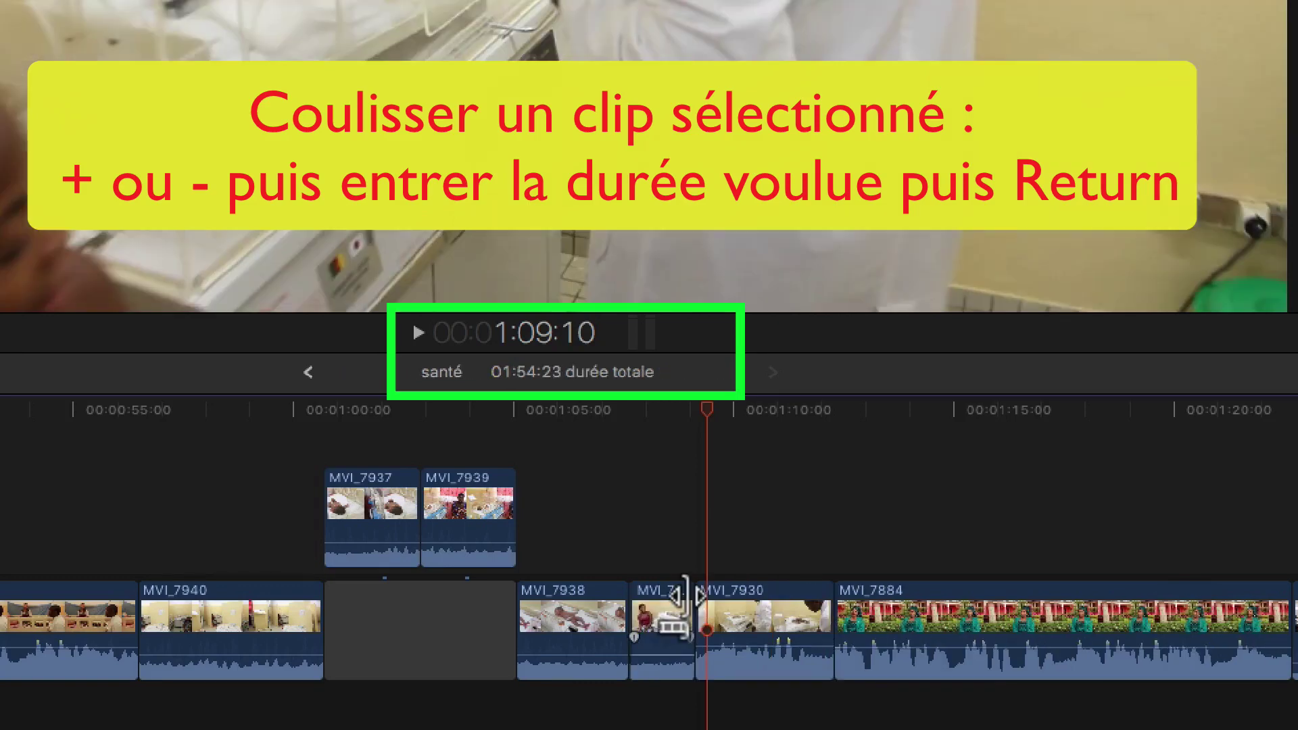
- Select MVI_7930 again and switch to the Position tool
left_click(778, 619)
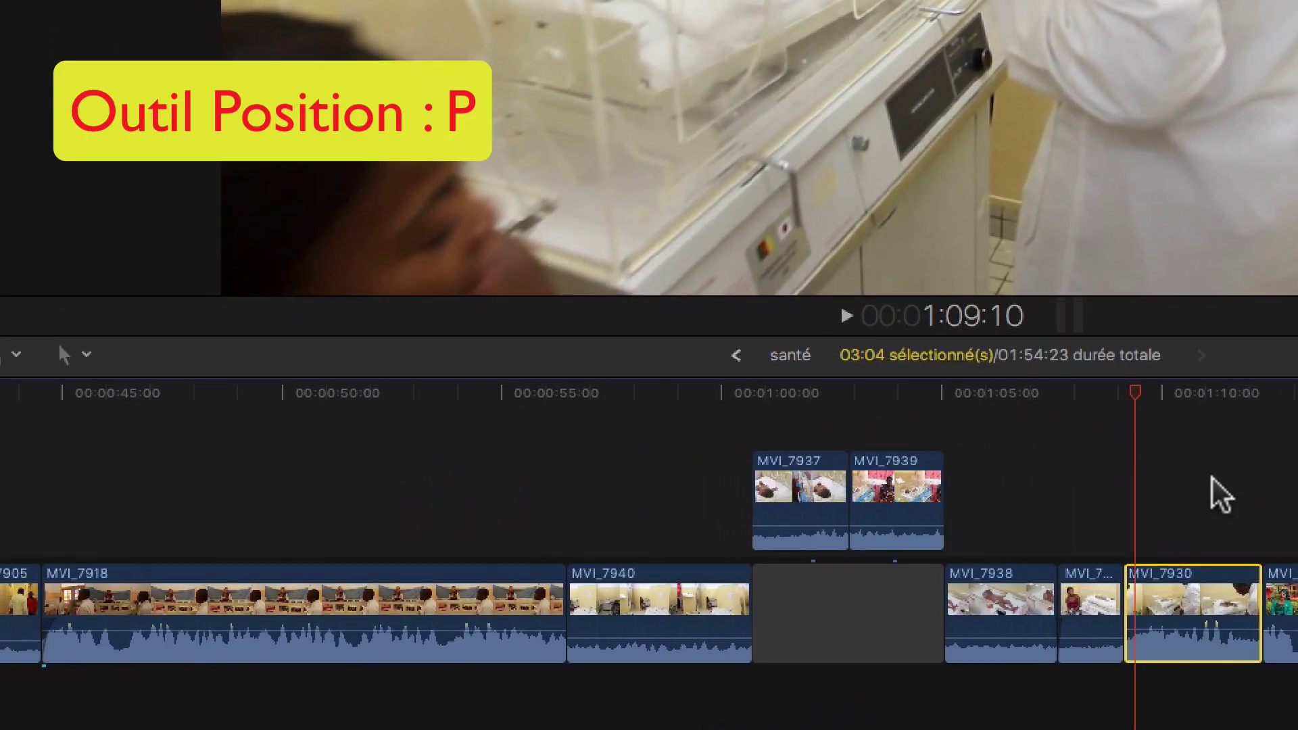
key("p")
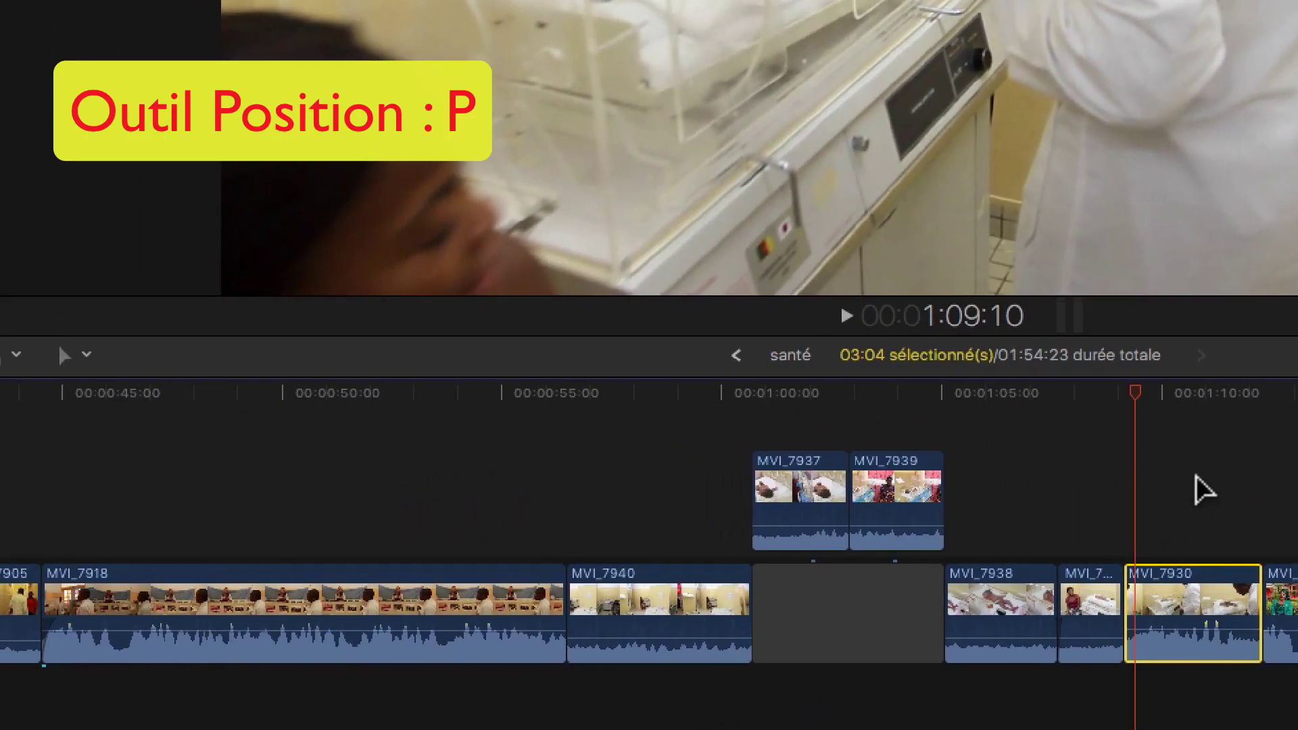
left_click(86, 354)
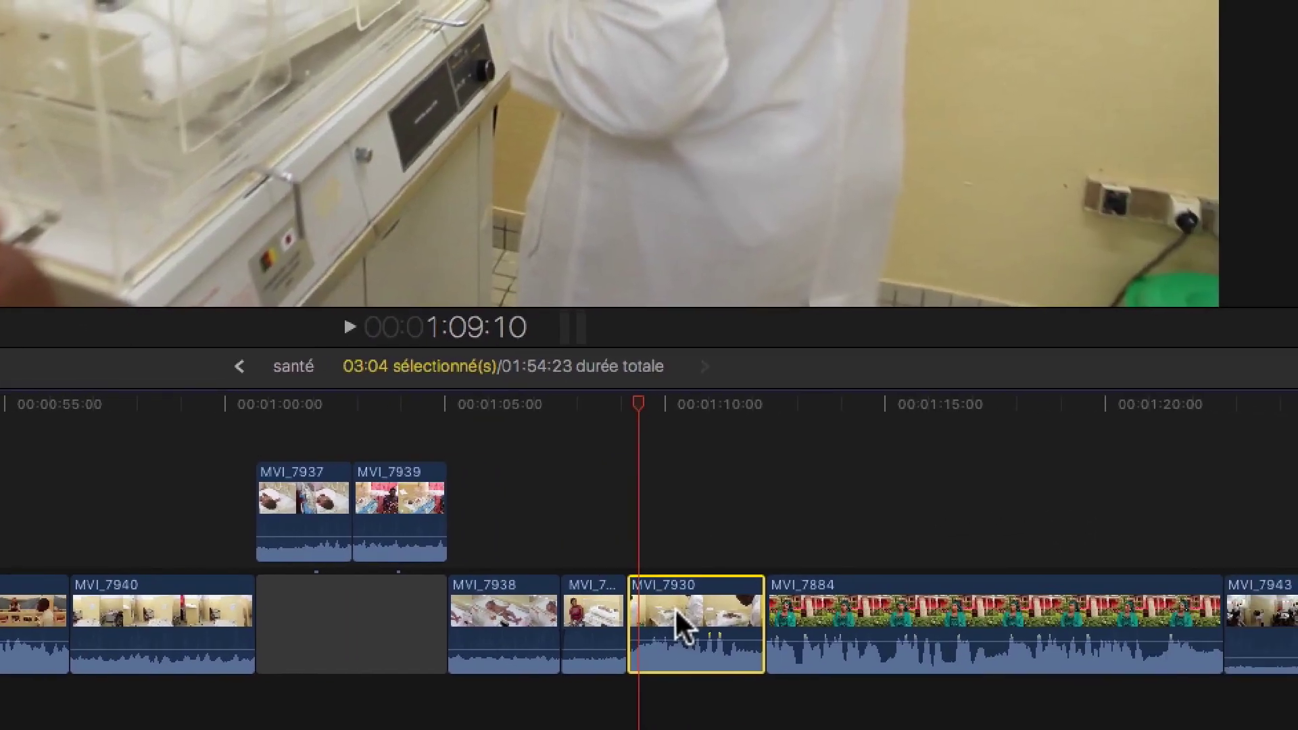
- With the Position tool active, shift MVI_7930 24 frames later by timecode offset, and undo the shift
left_click(1176, 625)
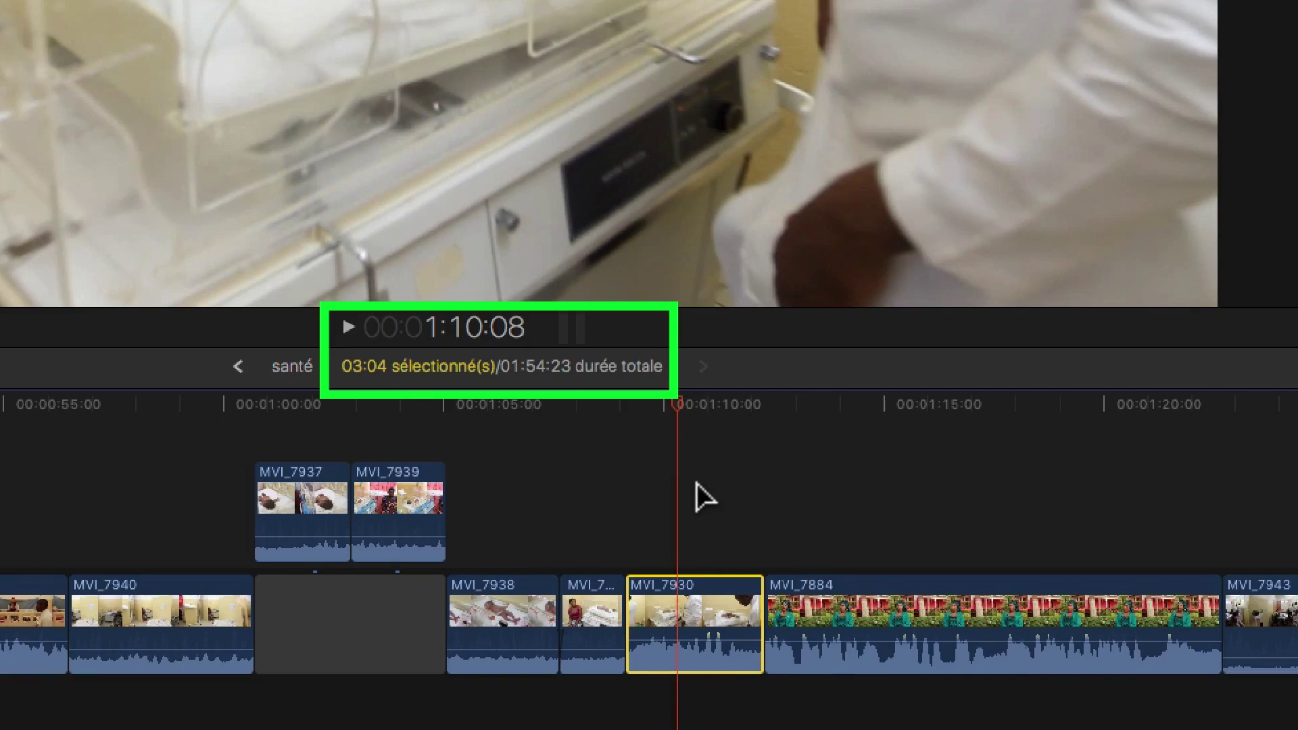
type("+24")
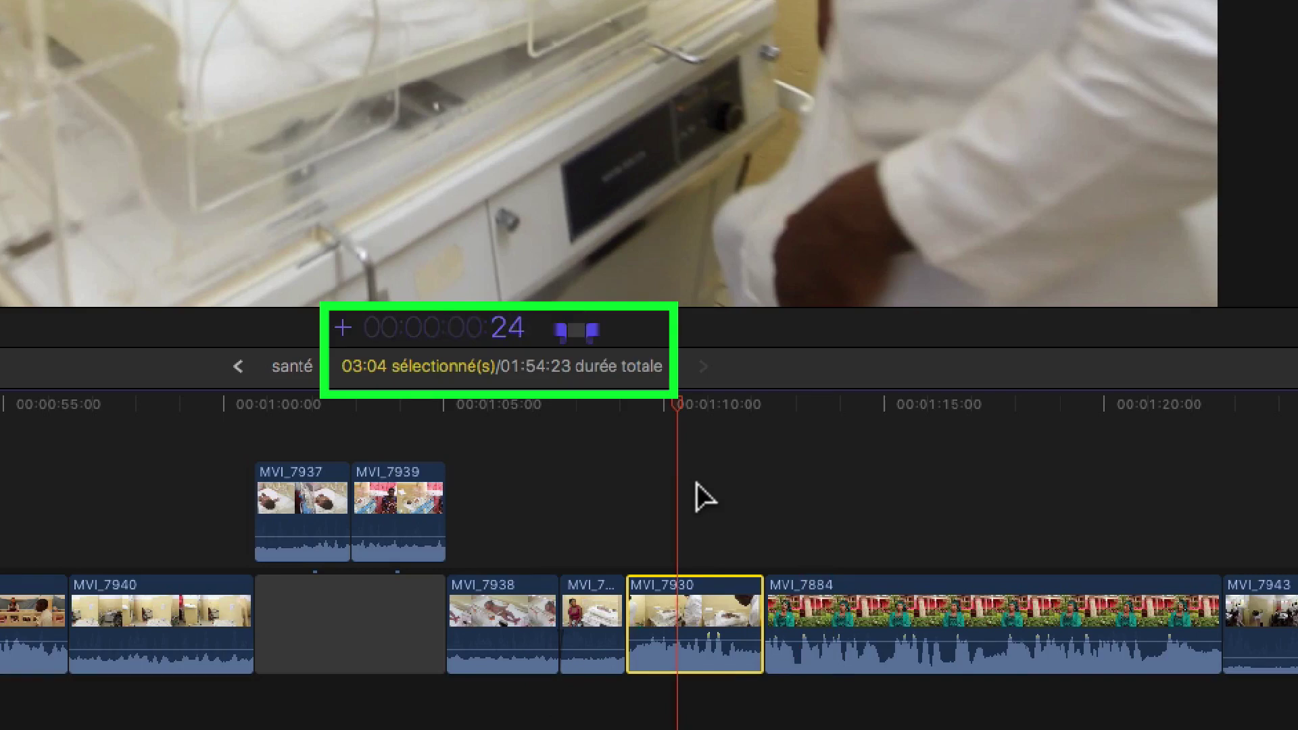
key("Return")
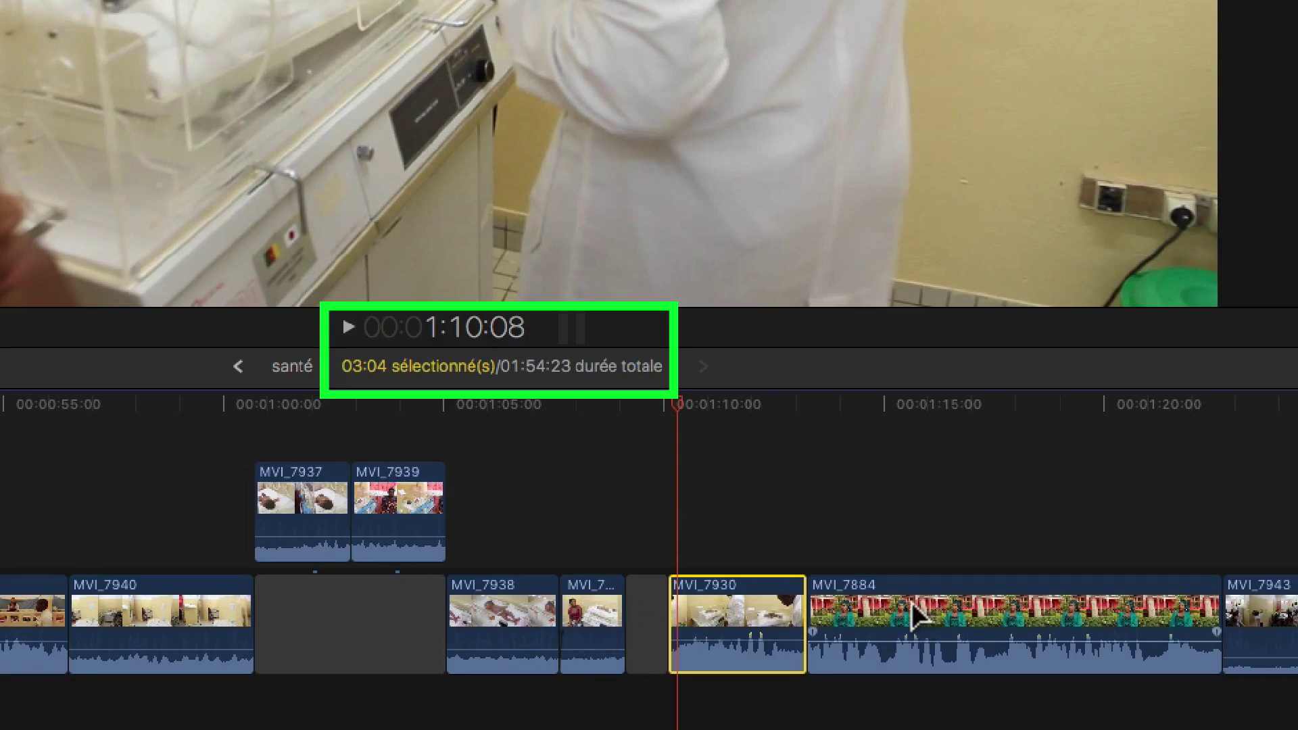
left_click(638, 590)
key("Delete")
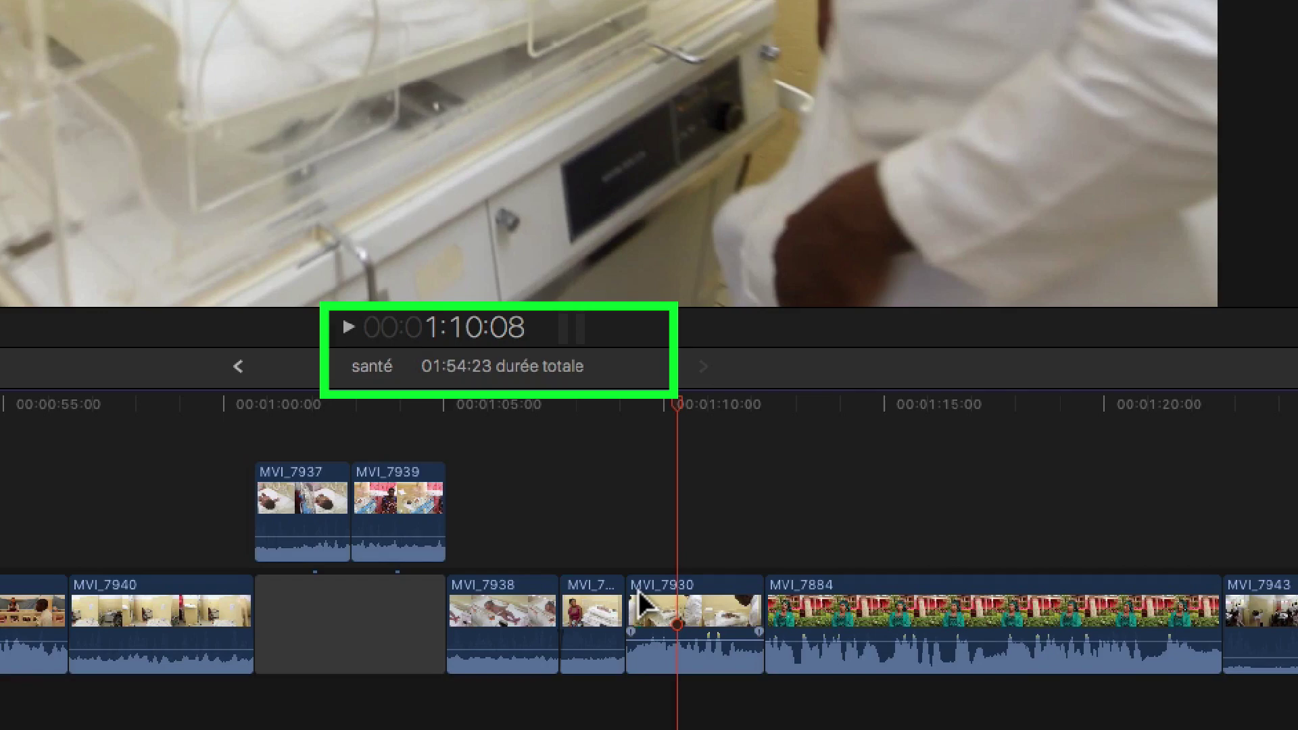
- Reselect MVI_7930, shift it 24 frames earlier by timecode offset, and undo the shift
left_click(706, 609)
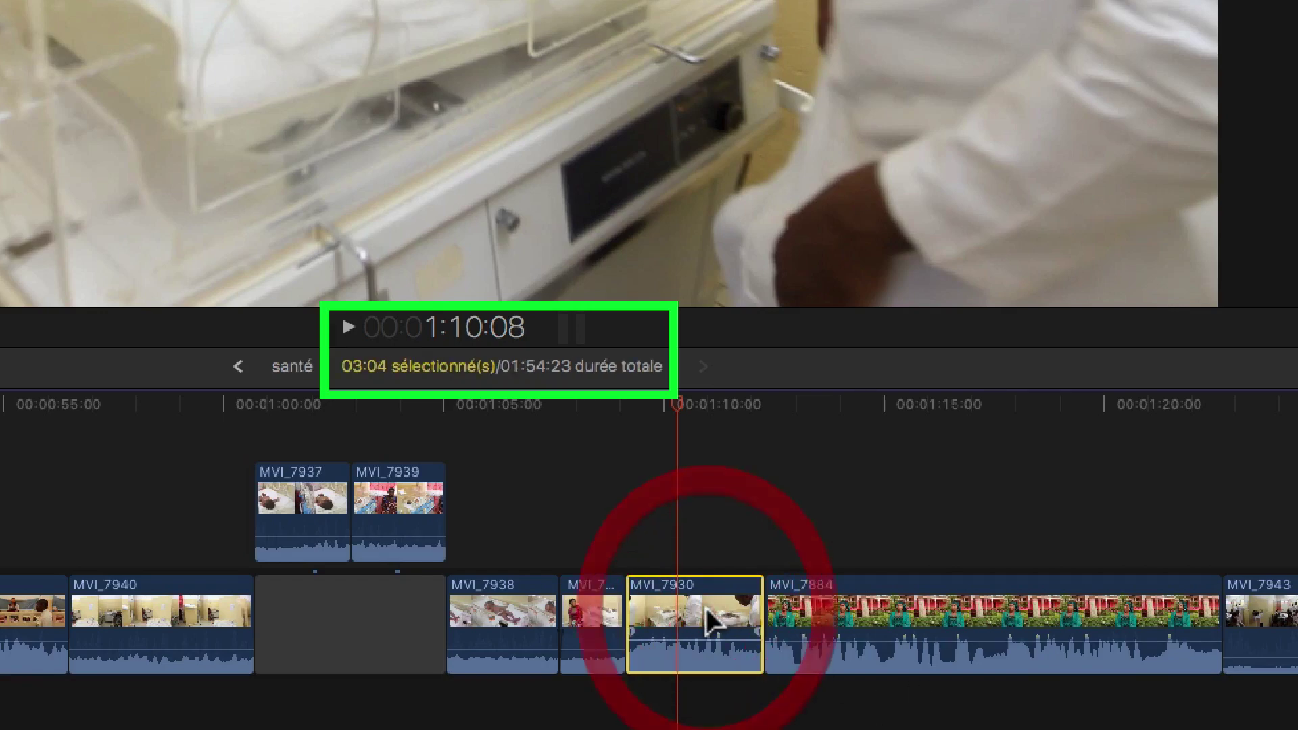
key("minus")
type("24")
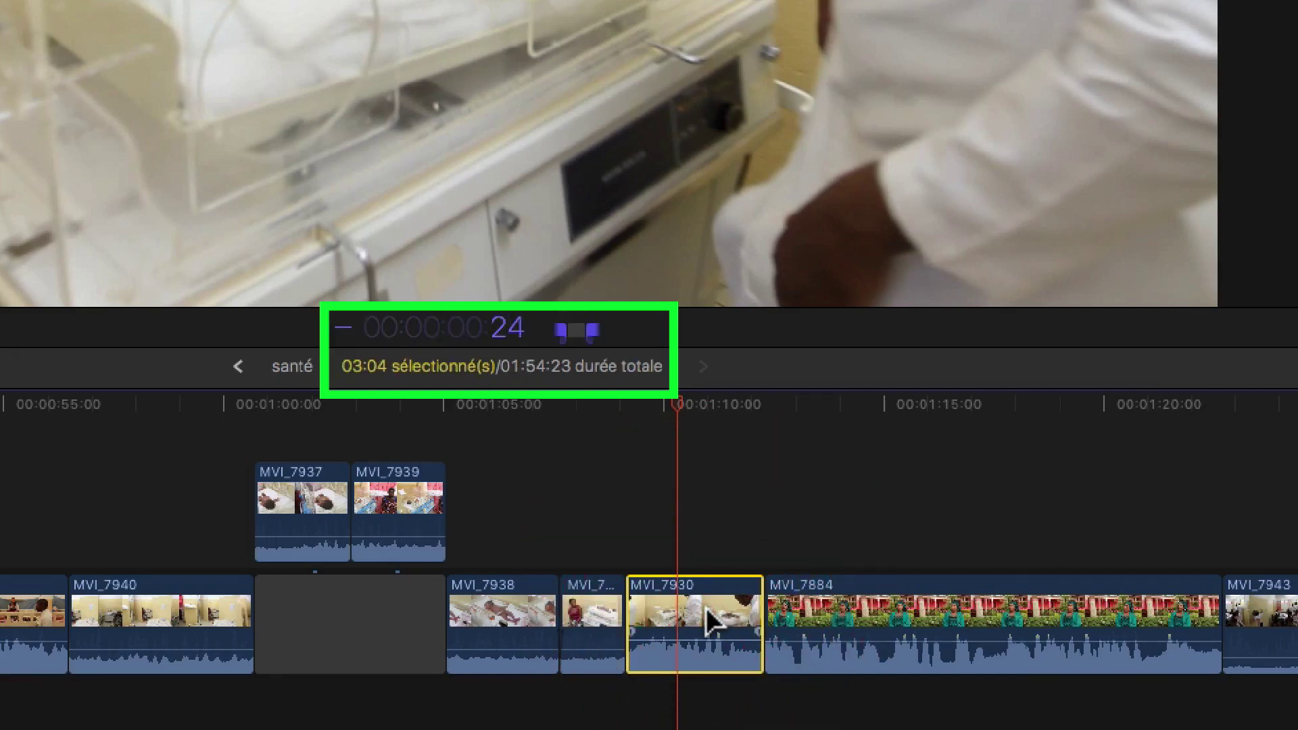
key("Return")
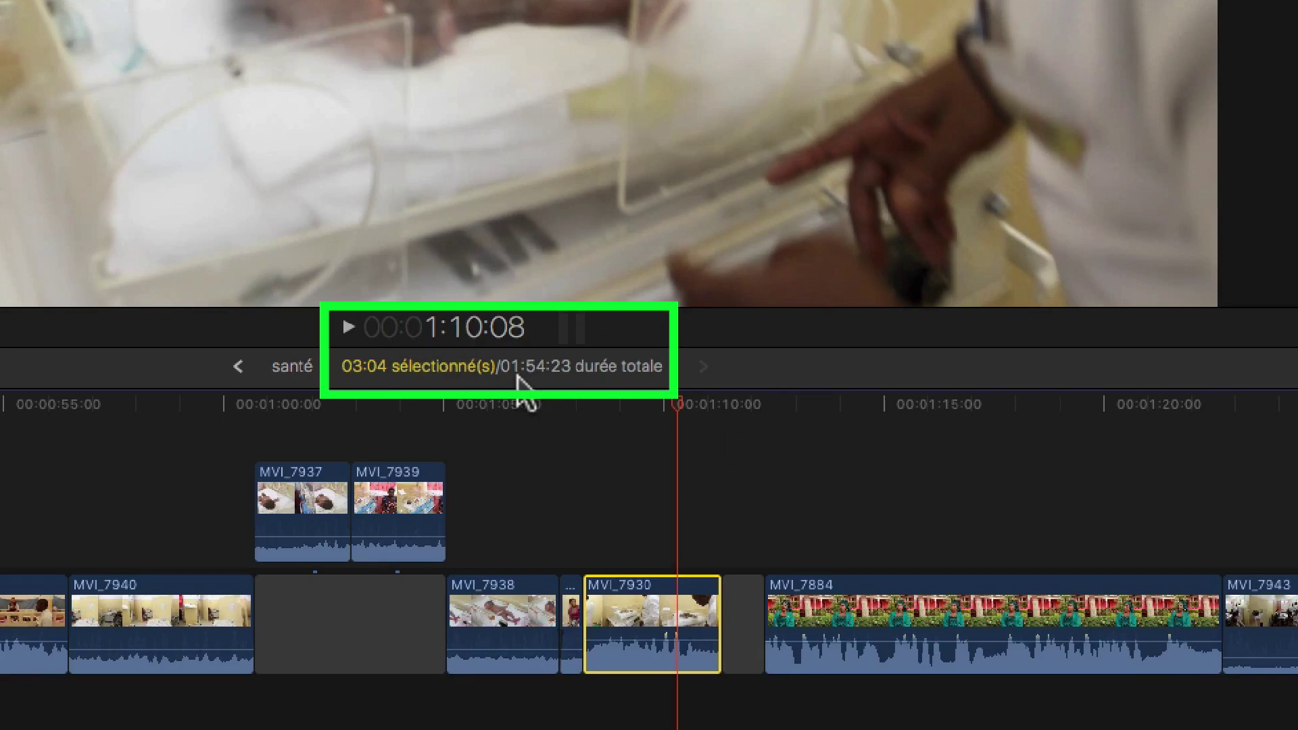
key("super+z")
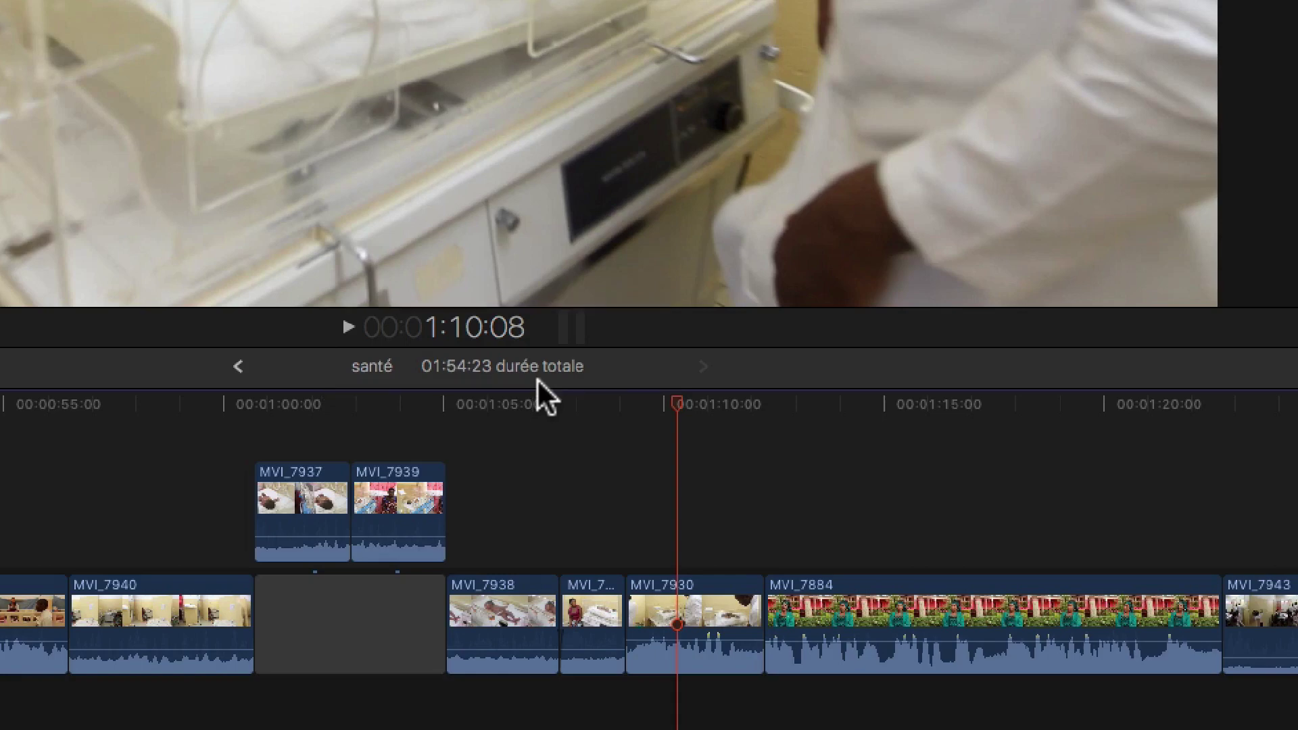
- Select the end edge of MVI_7930 and extend it by 24 frames using a timecode offset
left_click(701, 487)
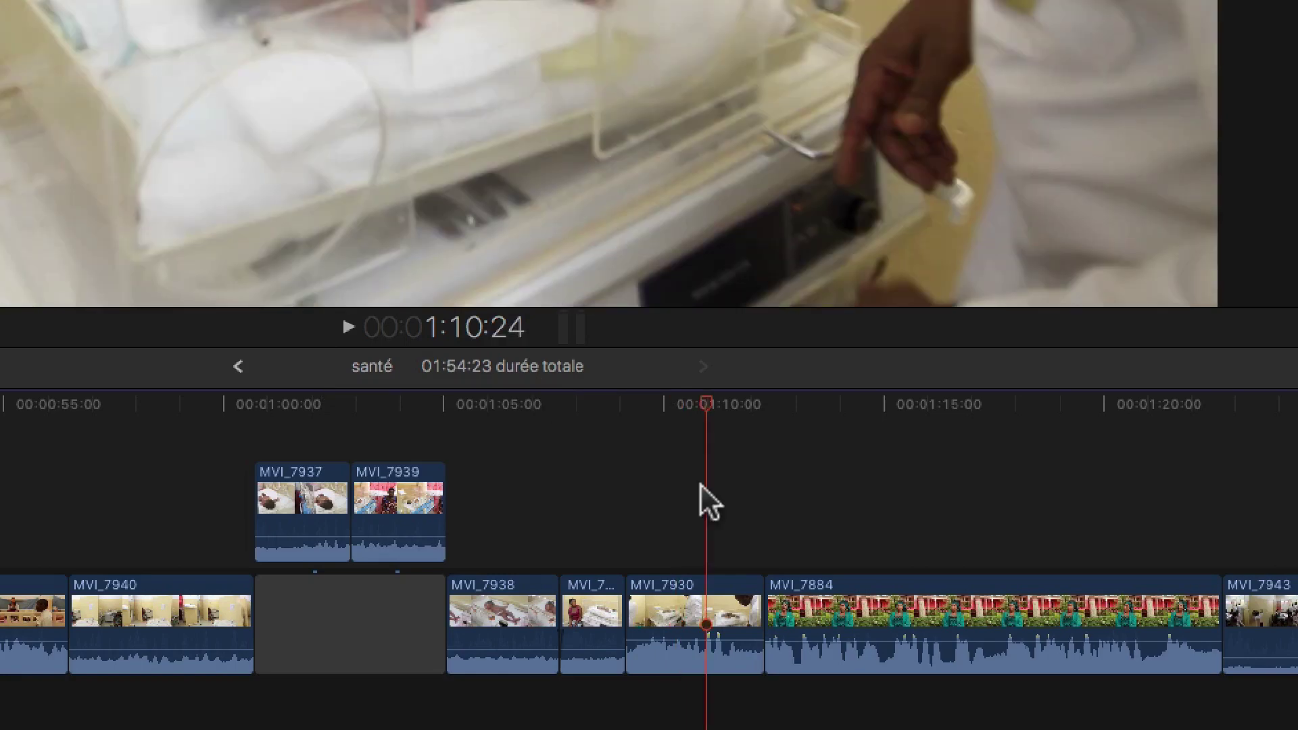
left_click(753, 599)
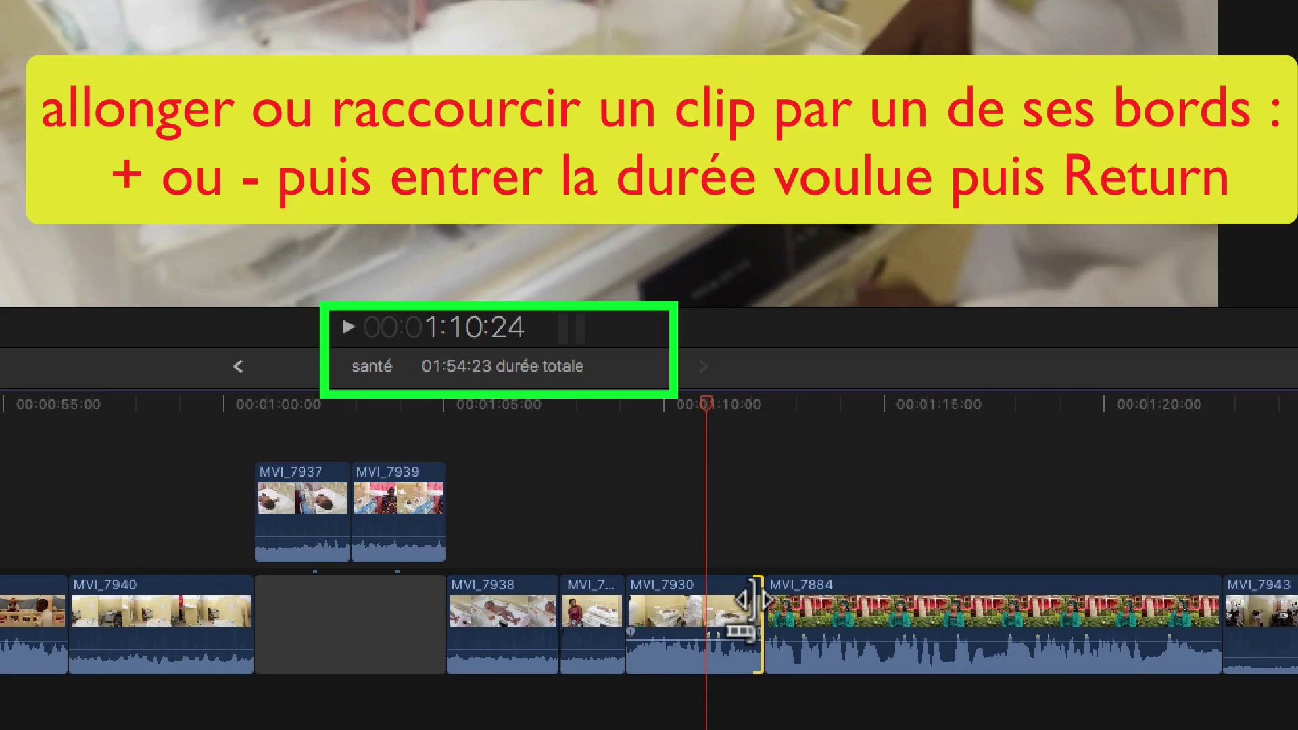
key("plus")
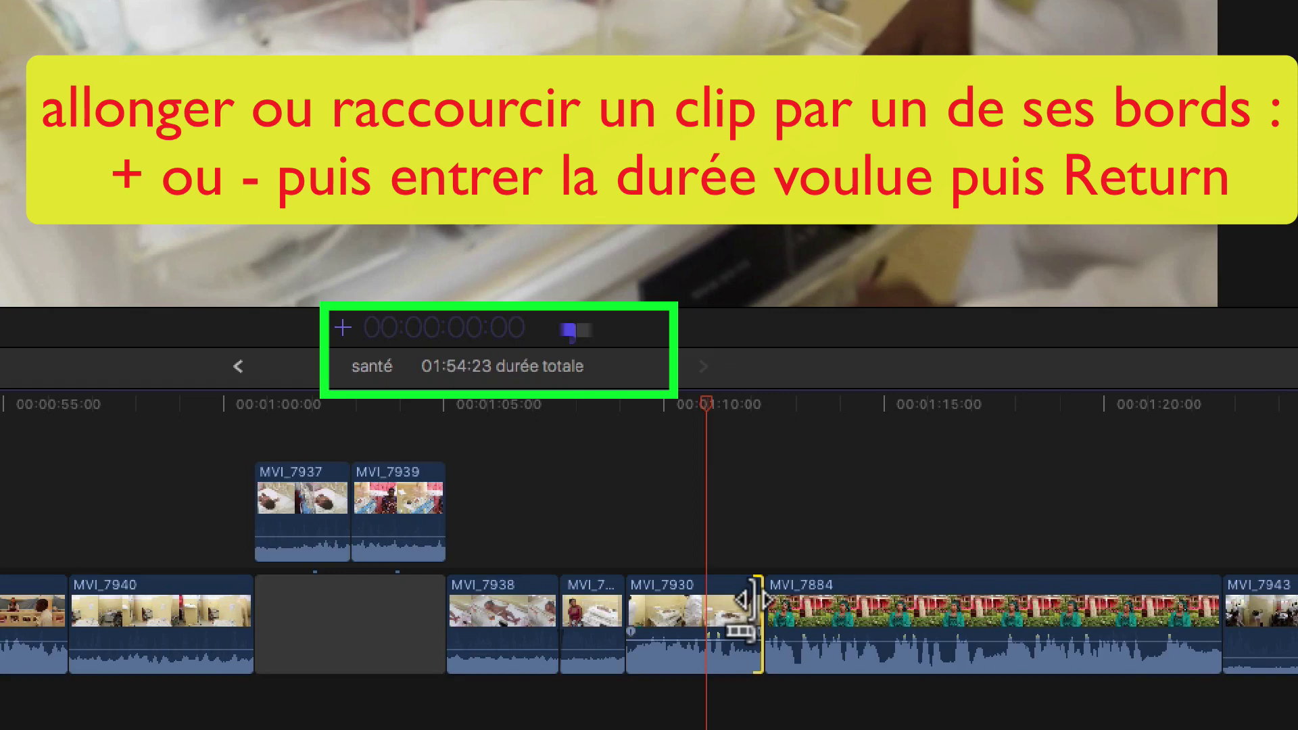
type("24")
key("Return")
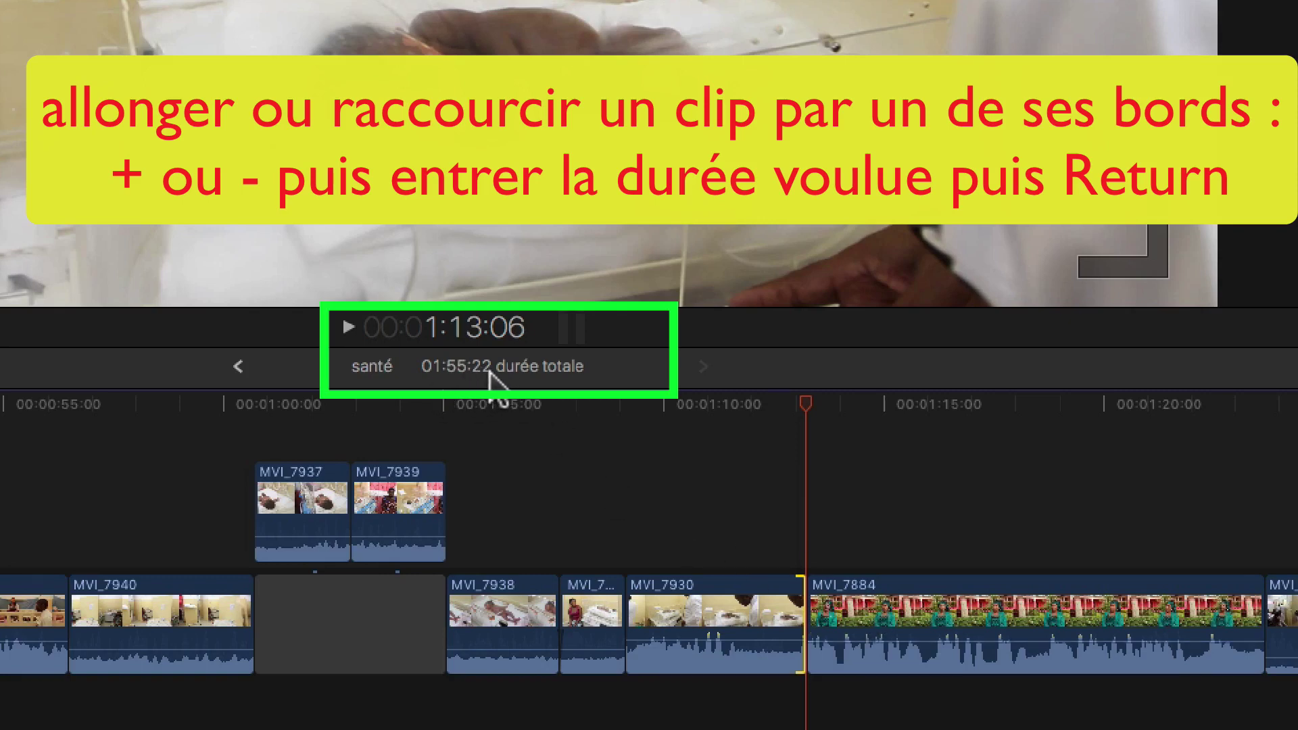
- Bring the end edge of MVI_7930 back by 24 frames
key("minus")
type("24")
key("Return")
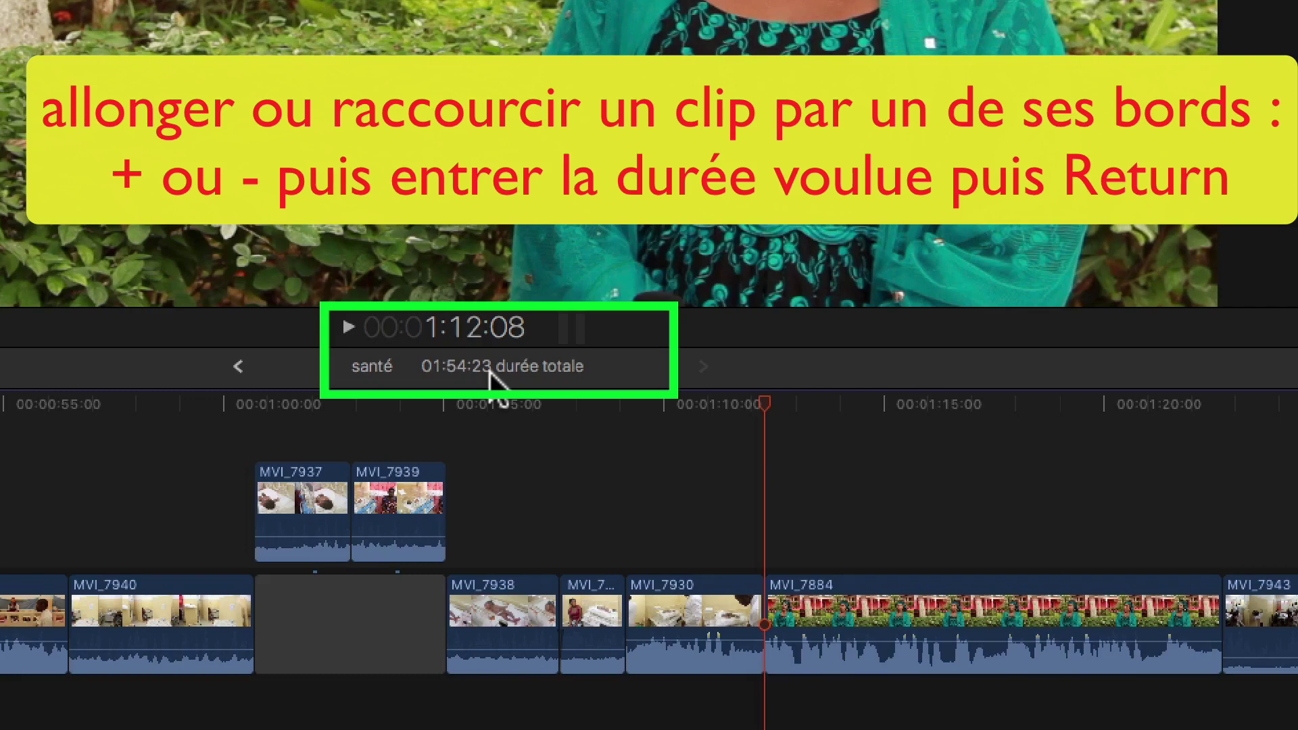
- Select the end edge of MVI_7930 again, shorten the clip there by 24 frames, and undo the trim
left_click(752, 601)
key("minus")
type("24")
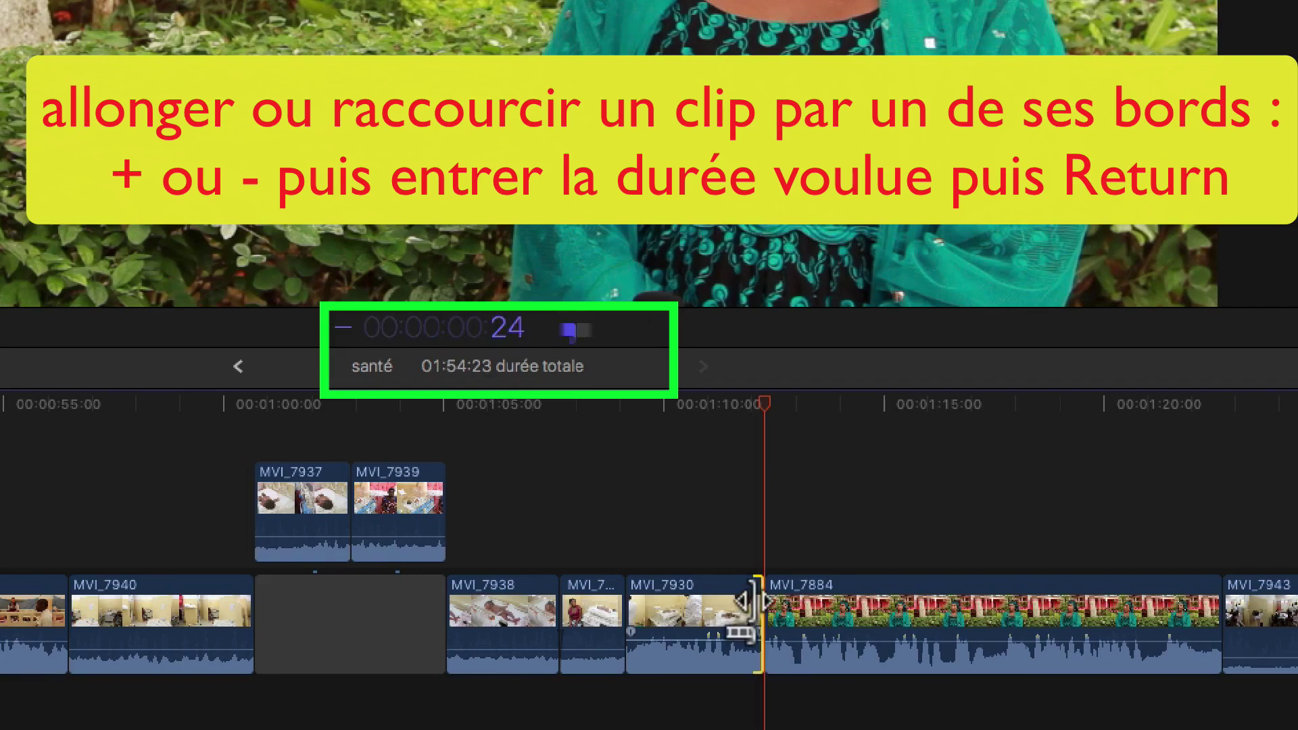
key("Return")
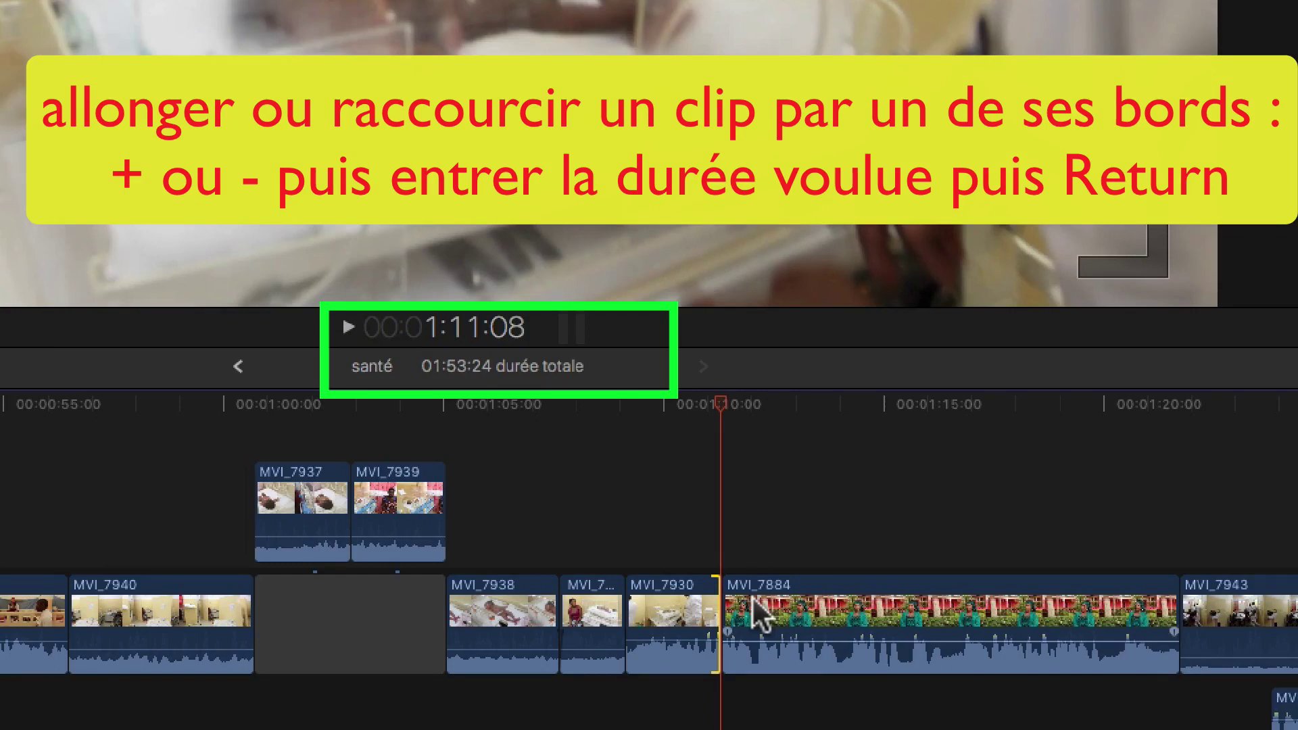
key("super+z")
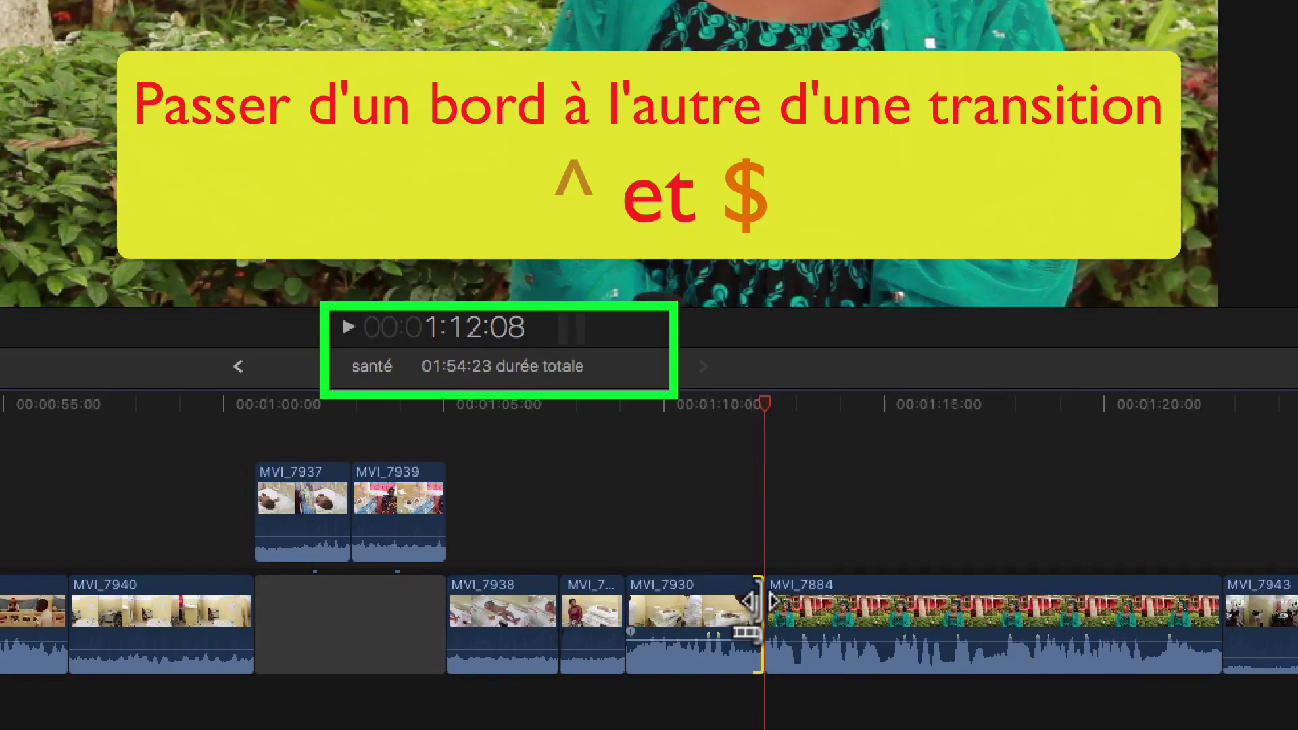
- Switch the edge selection to the start of MVI_7884, shorten the clip there by 21 frames, and undo the trim
key("dollar")
key("asciicircum")
key("dollar")
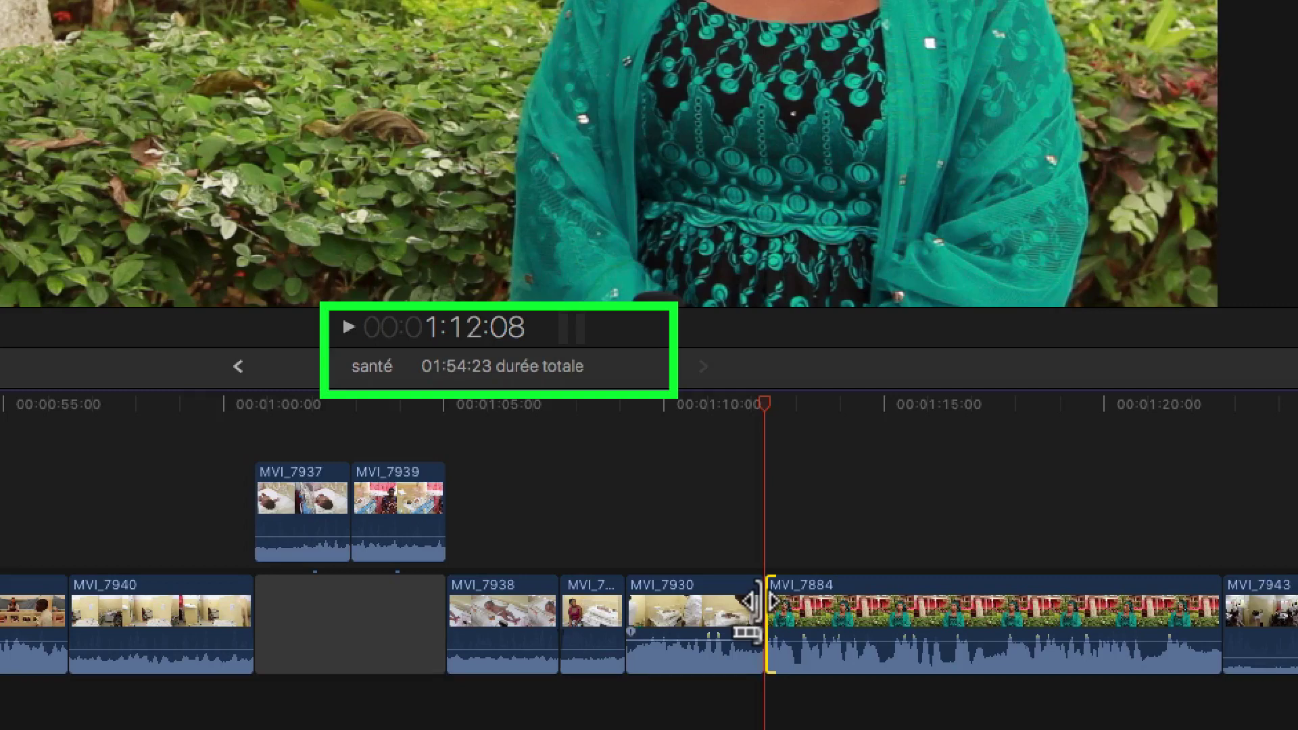
key("plus")
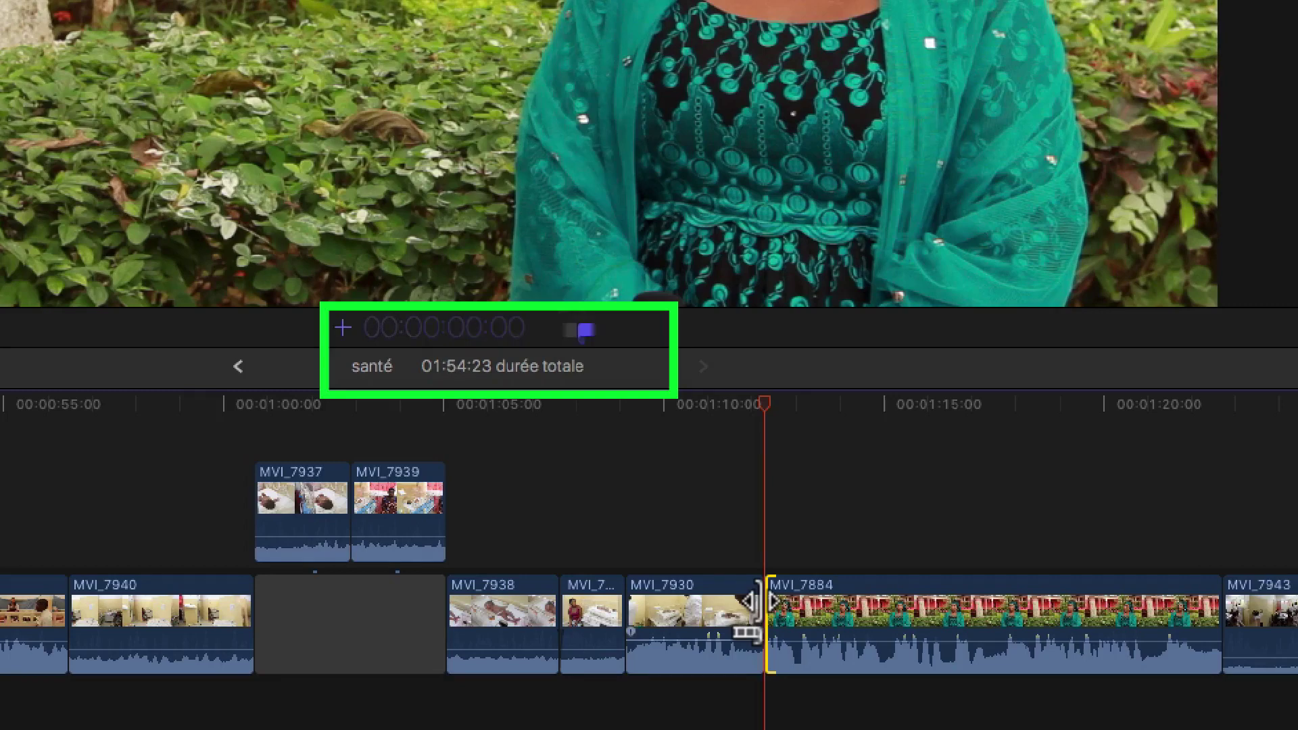
type("21")
key("Return")
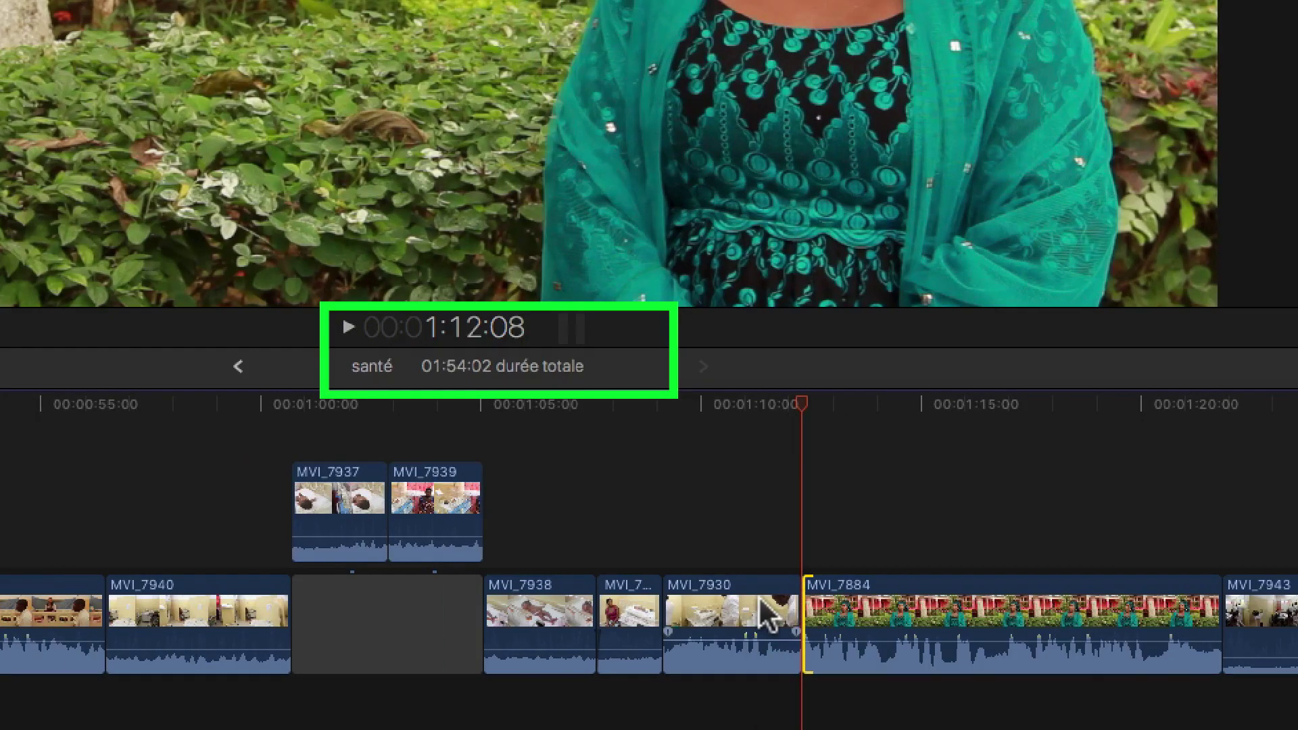
key("super+z")
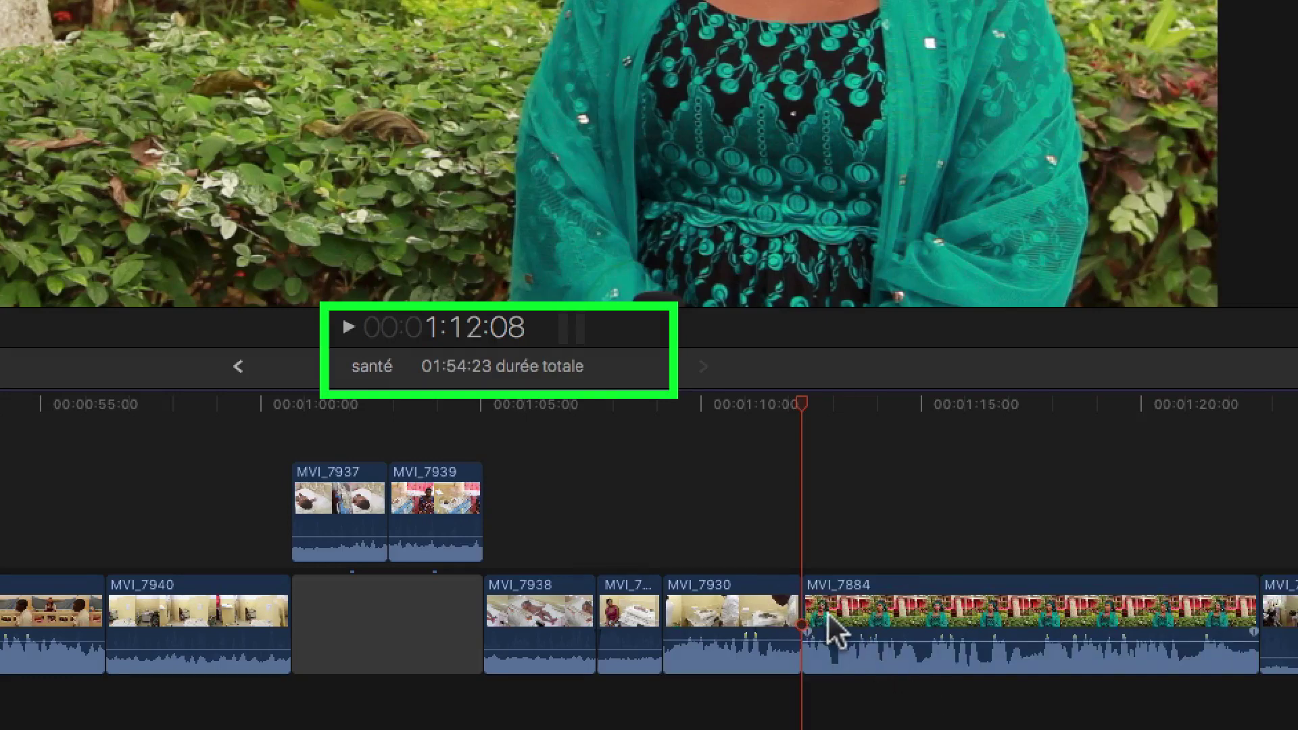
- Select the start edge of MVI_7884 and extend it with a timecode offset of minus 1:24
left_click(810, 615)
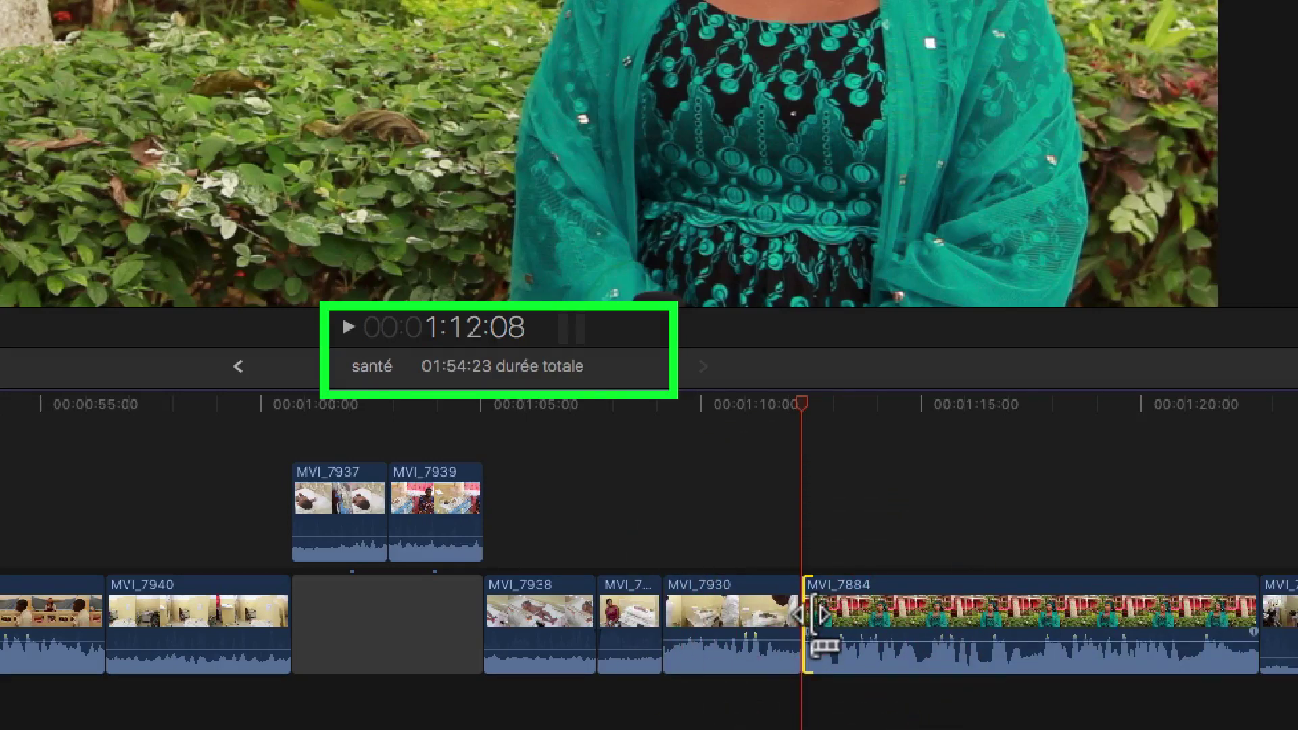
key("minus")
type("1.24")
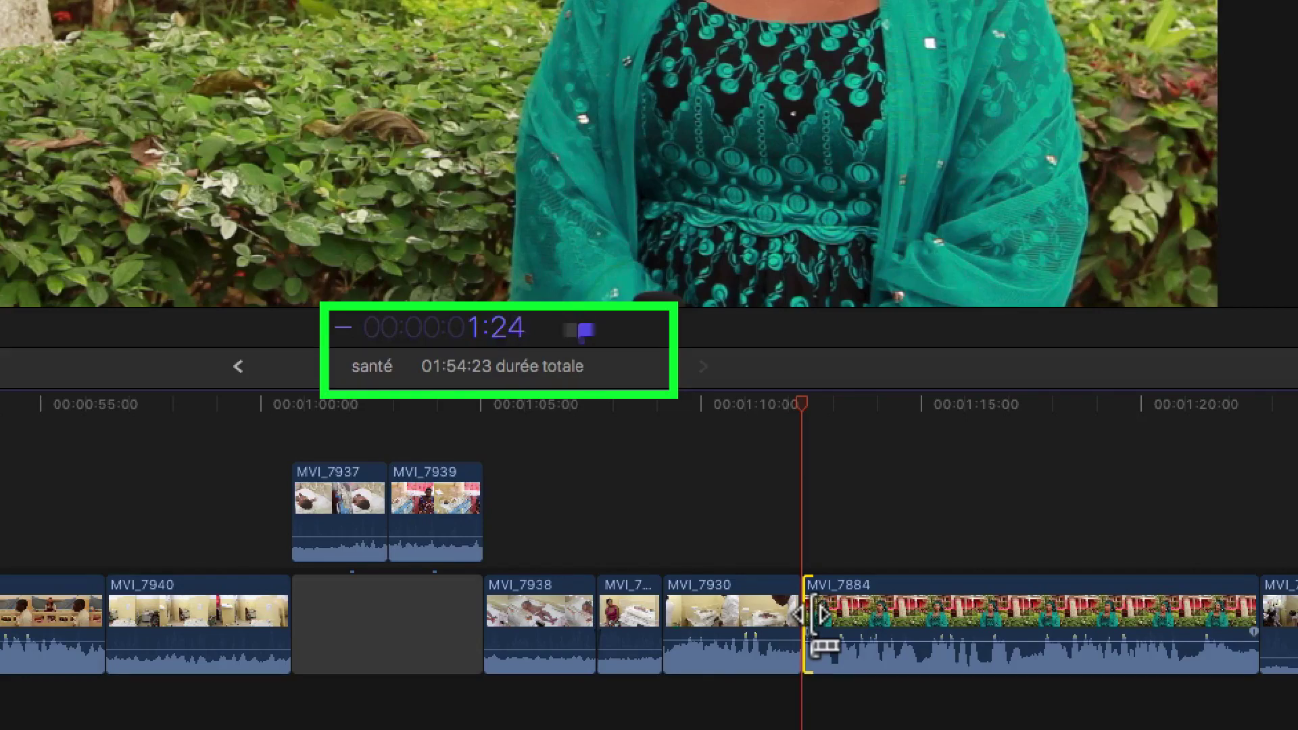
key("Return")
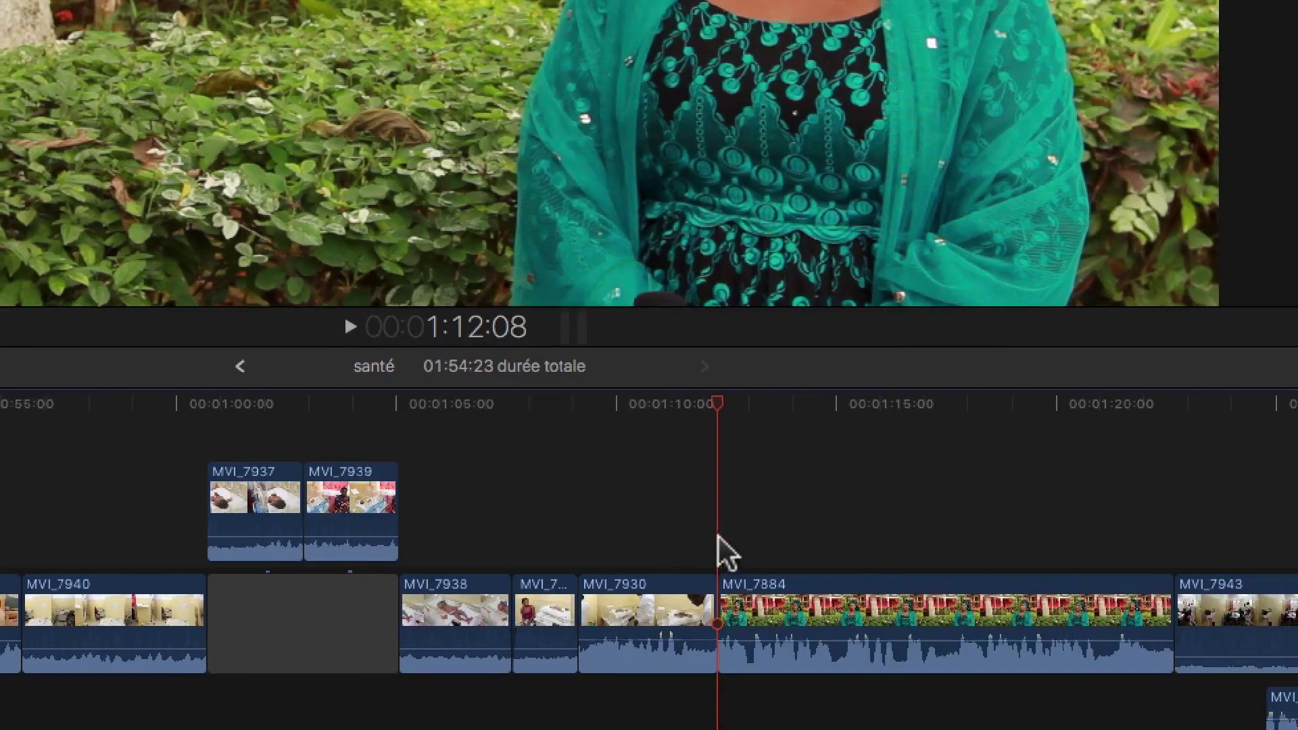
- Activate the Trim (Élaguer) tool and roll the edit point between MVI_7930 and MVI_7884 slightly later
left_click(92, 282)
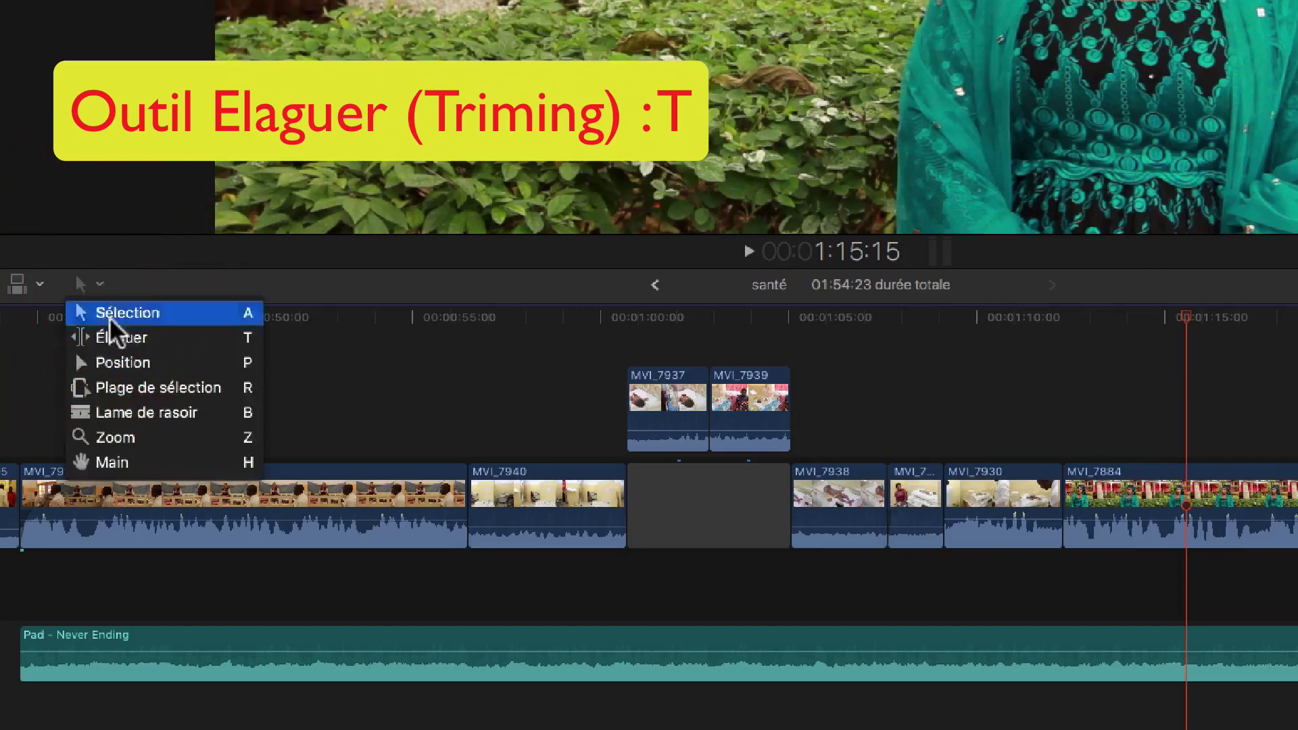
left_click(135, 338)
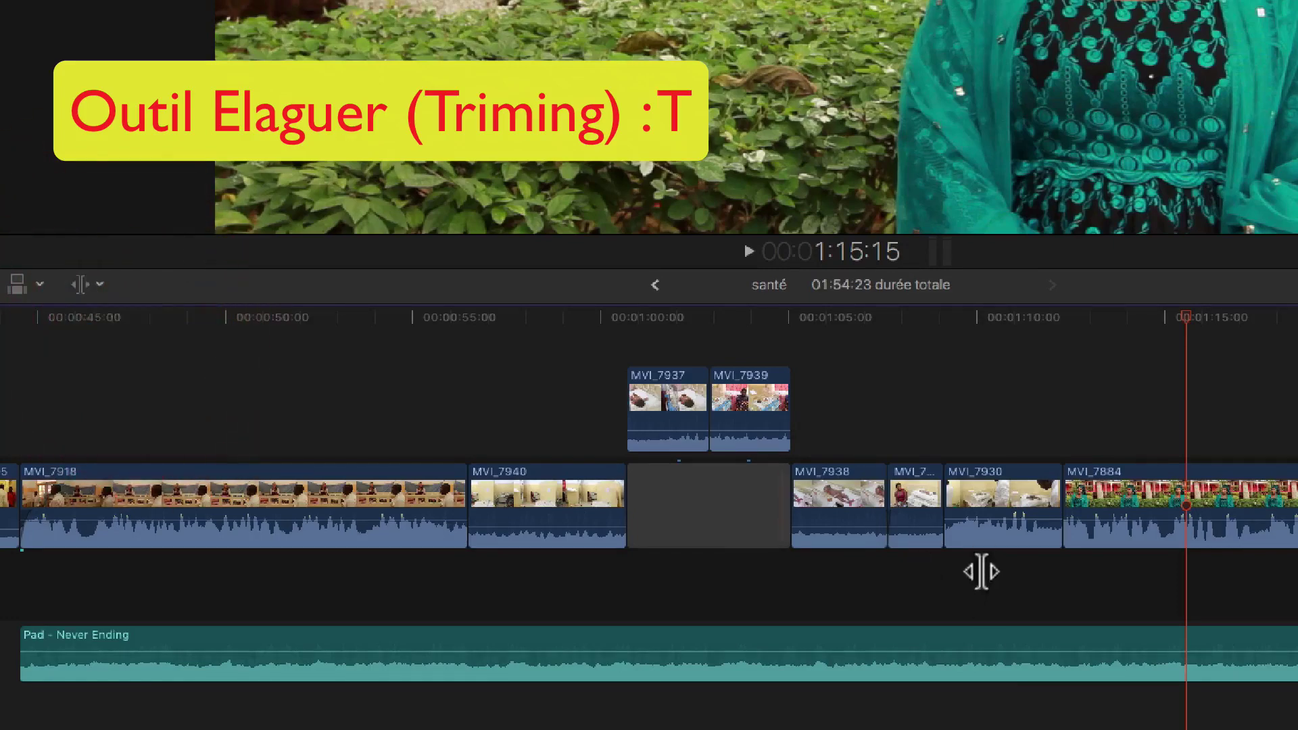
left_click_drag(1063, 517, 1063, 517)
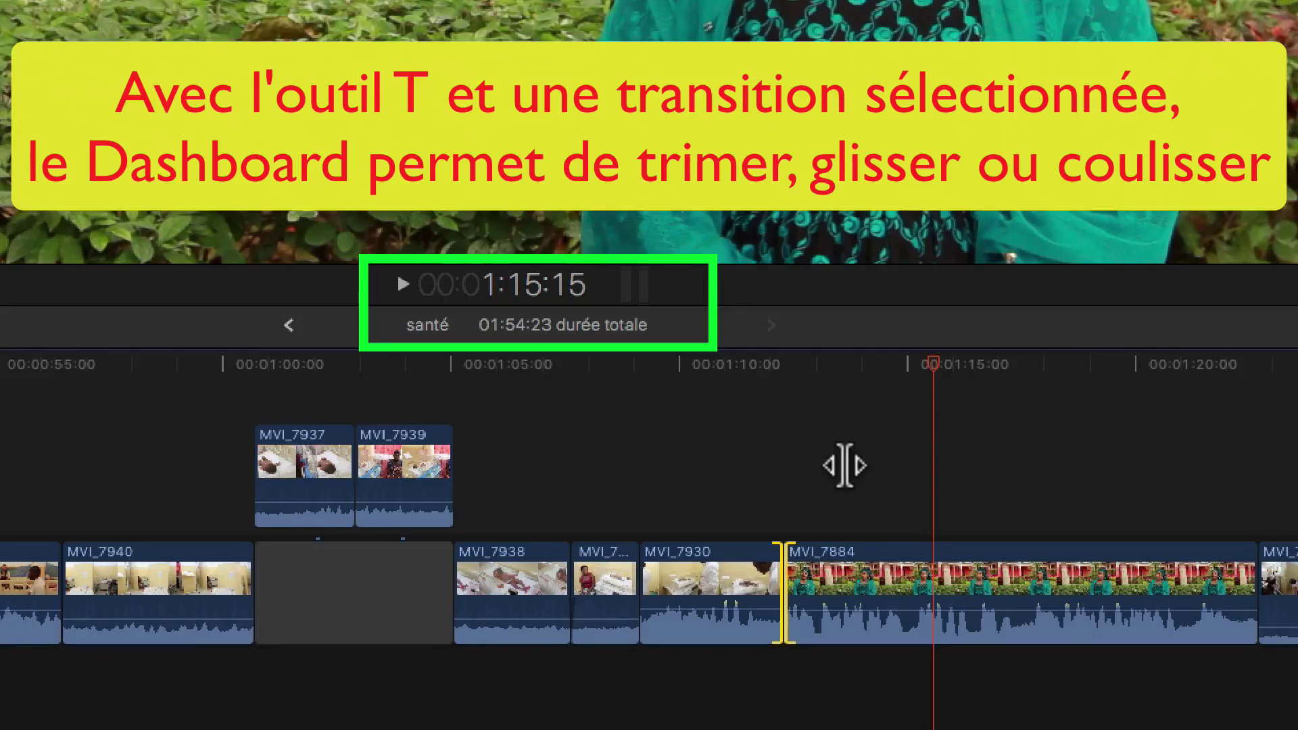
left_click_drag(785, 581, 786, 575)
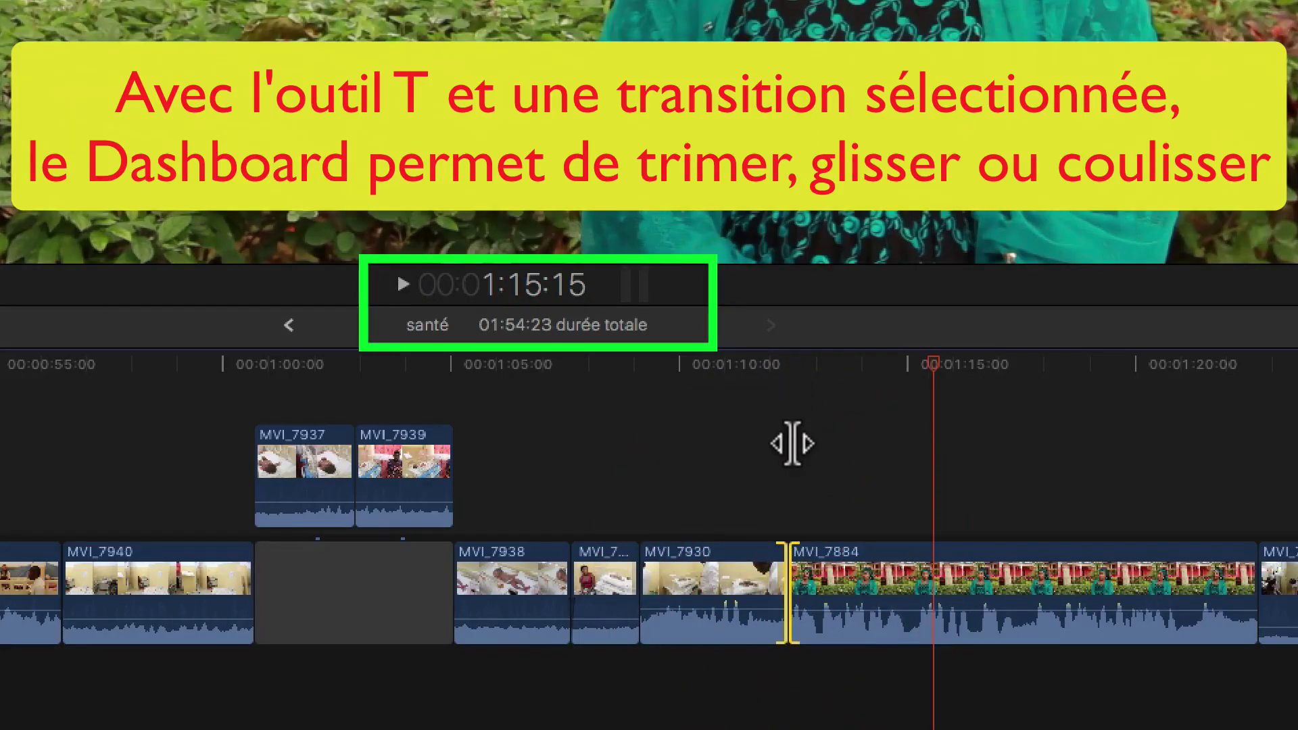
- Roll the edit point between MVI_7930 and MVI_7884 by plus 6 frames and back by 7 frames using timecode offsets
key("plus")
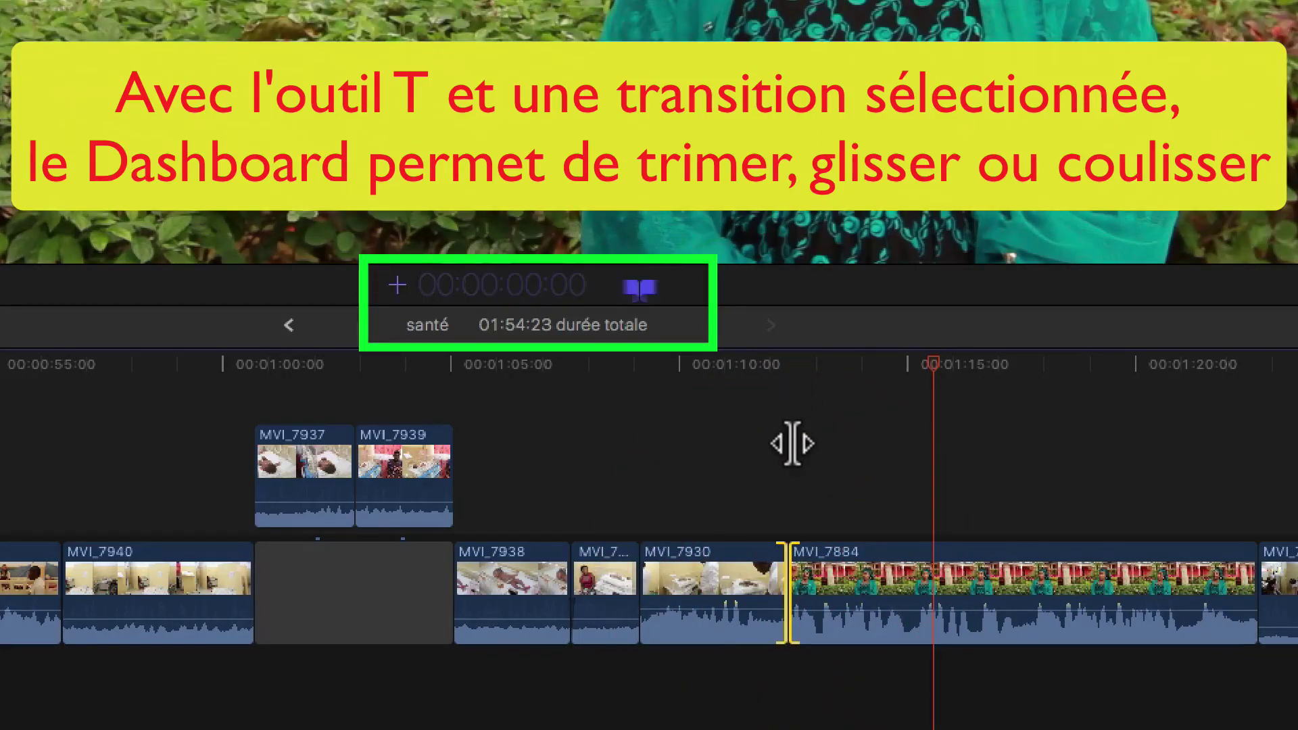
type("6")
key("Return")
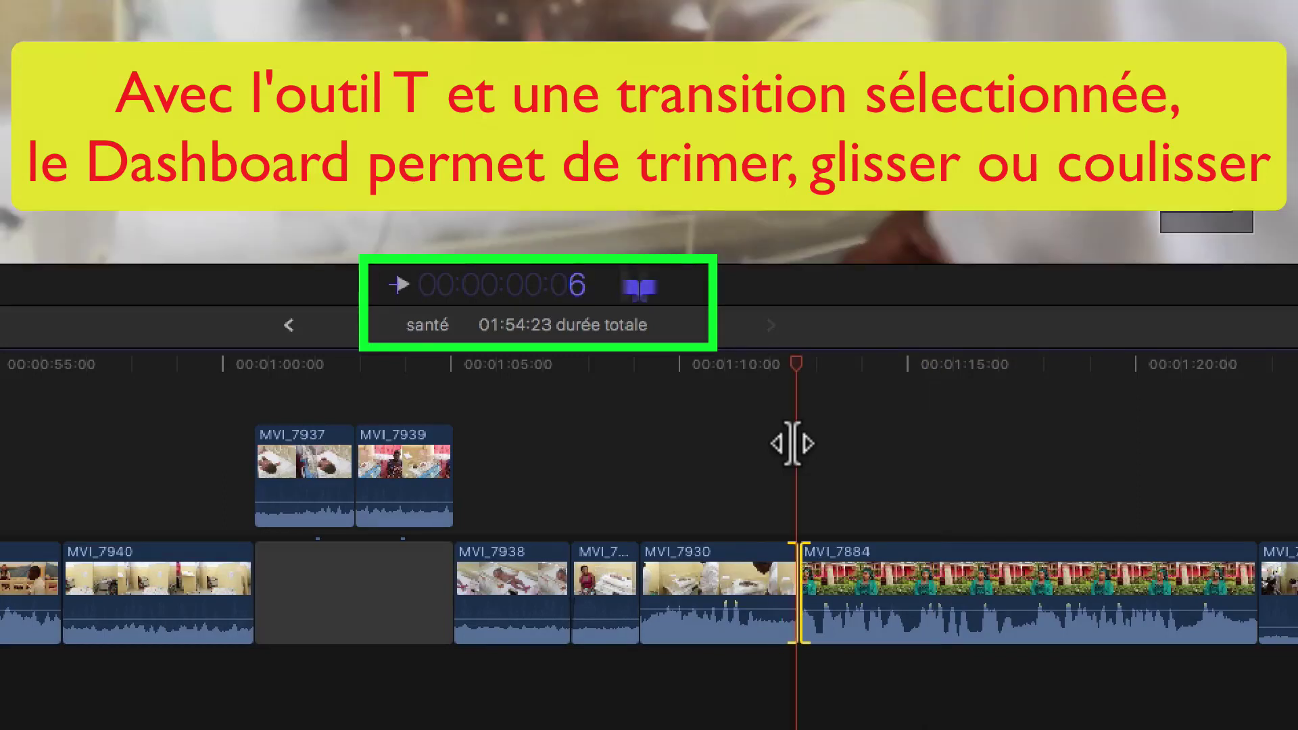
key("minus")
type("7")
key("Return")
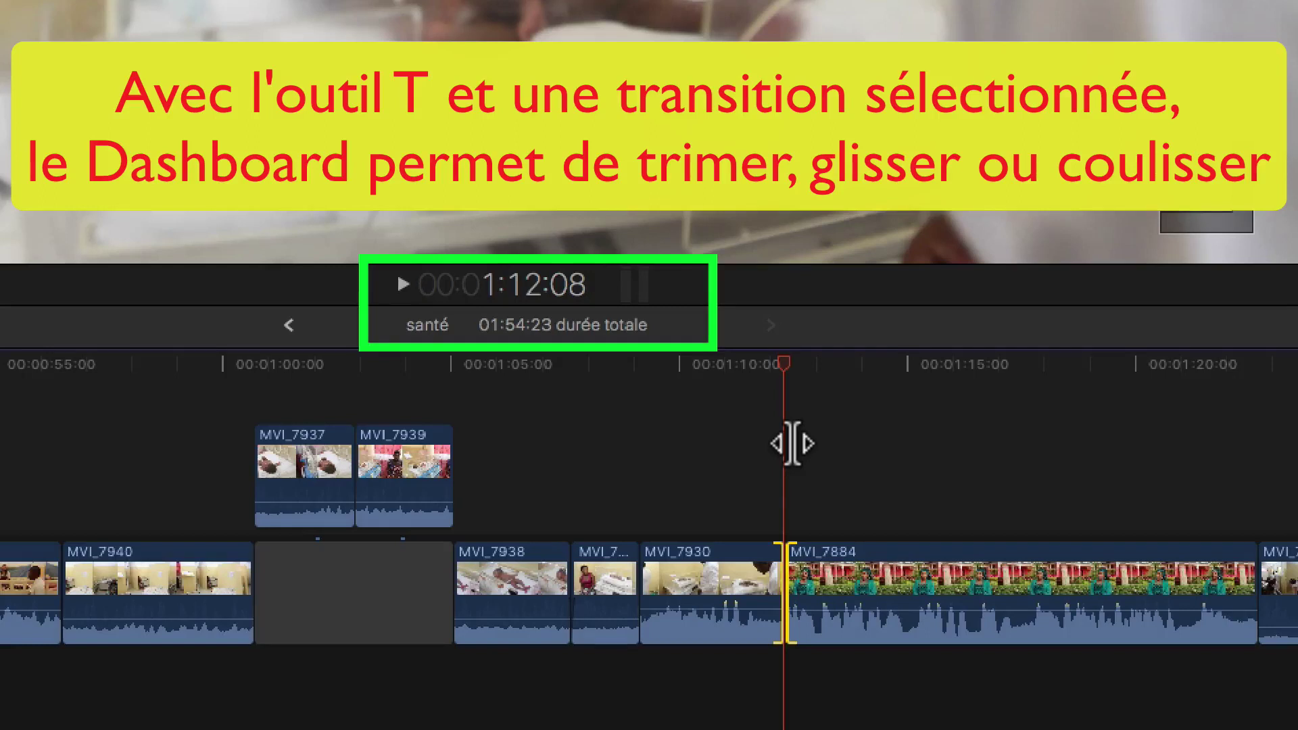
- Select the content of MVI_7930 with the Trim tool and slip it by plus 24 frames using a timecode offset
left_click(703, 576)
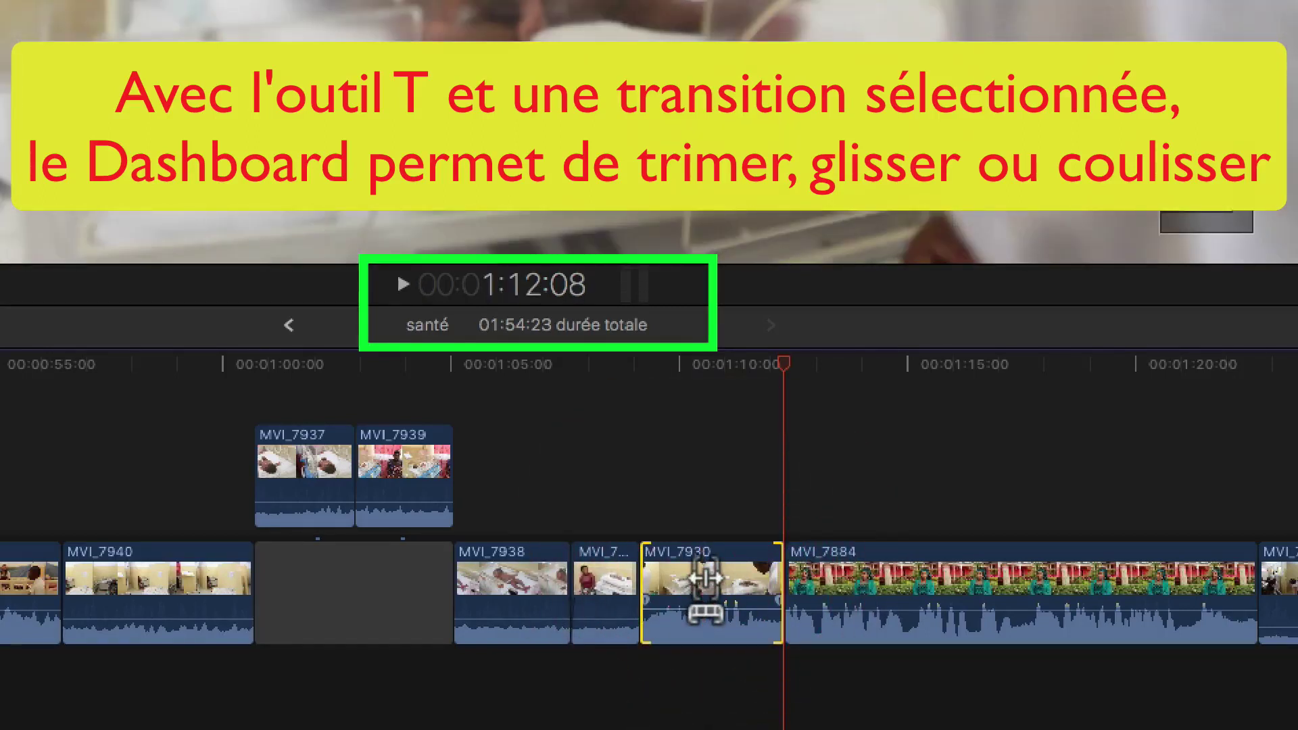
left_click_drag(705, 587, 711, 585)
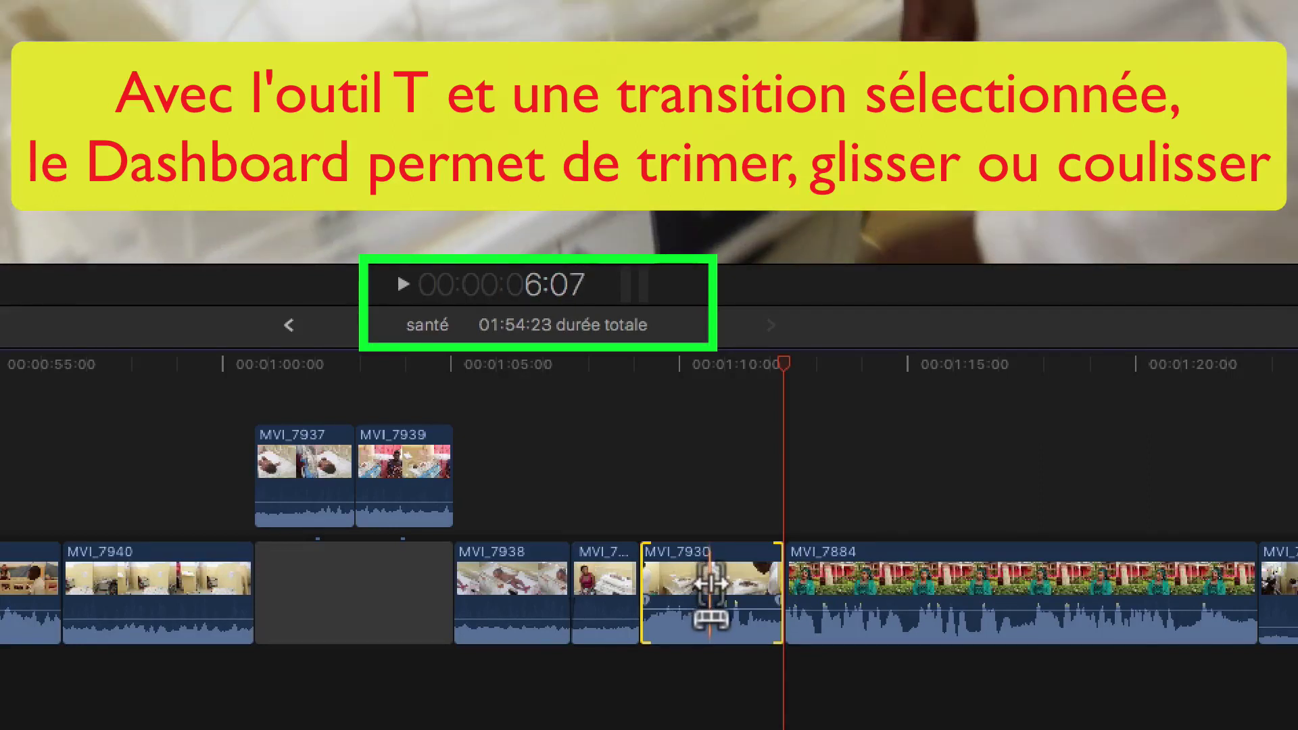
left_click_drag(710, 585, 710, 585)
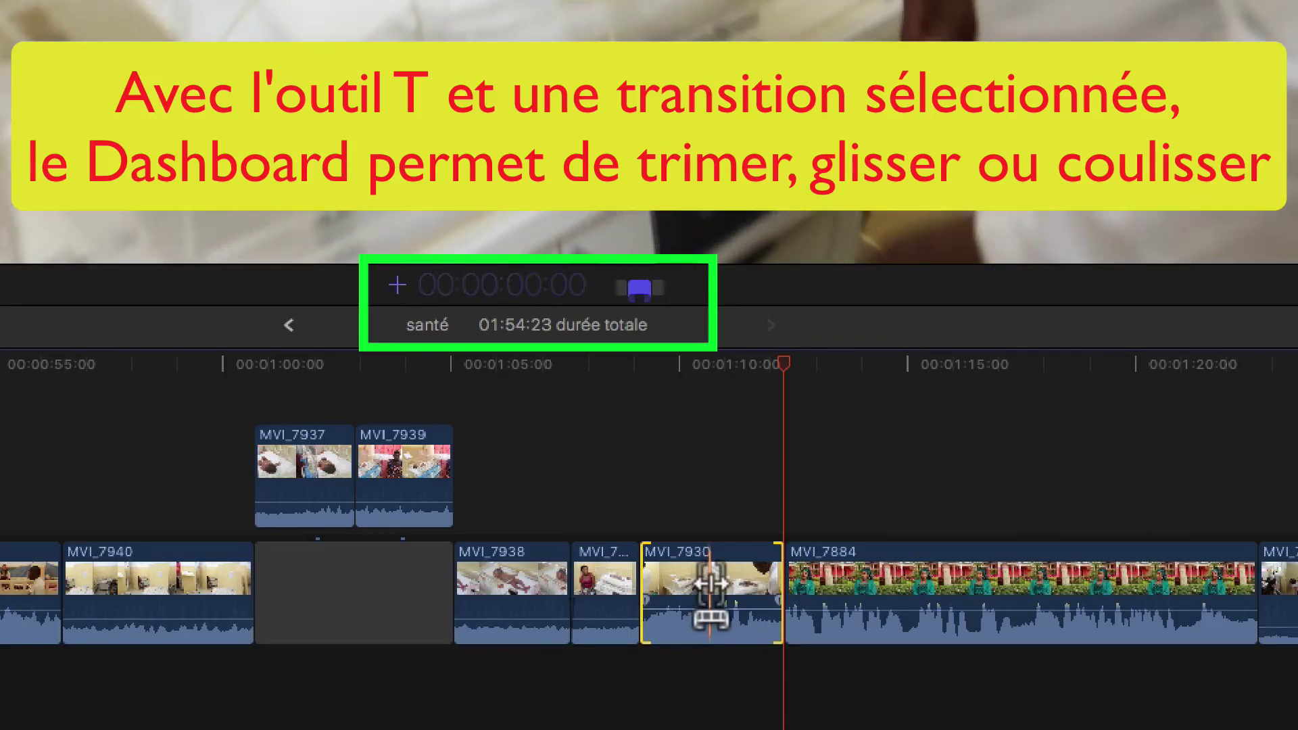
type("24")
key("Return")
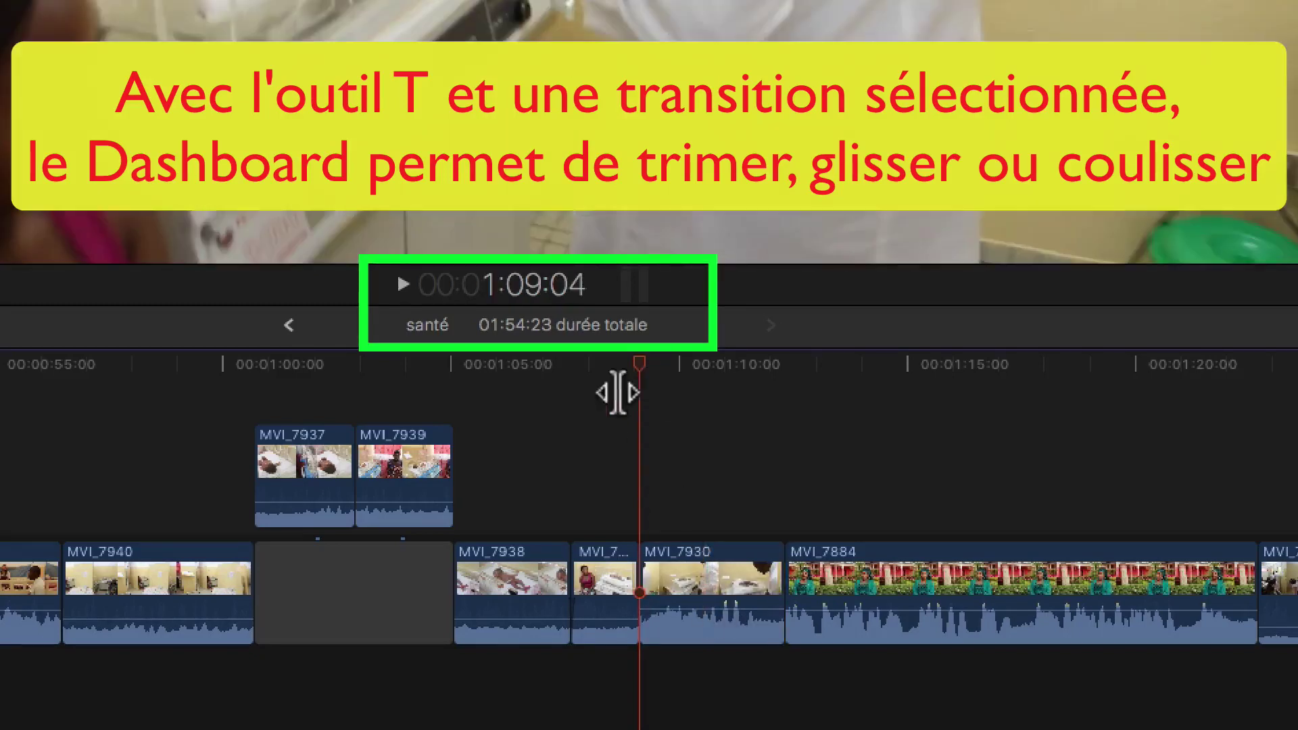
- Slide MVI_7884 20 frames later between its neighbouring clips using a timecode offset, and undo the slide
left_click_drag(847, 365, 790, 379)
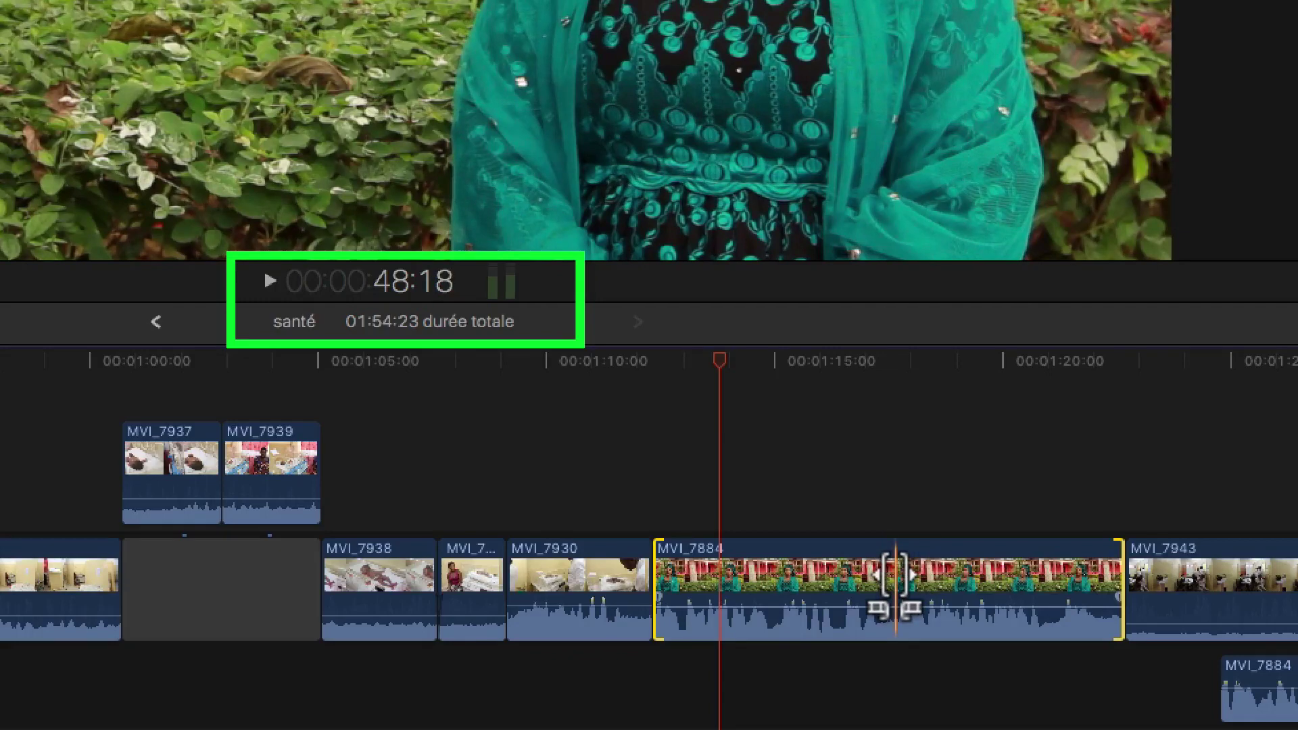
left_click(895, 575)
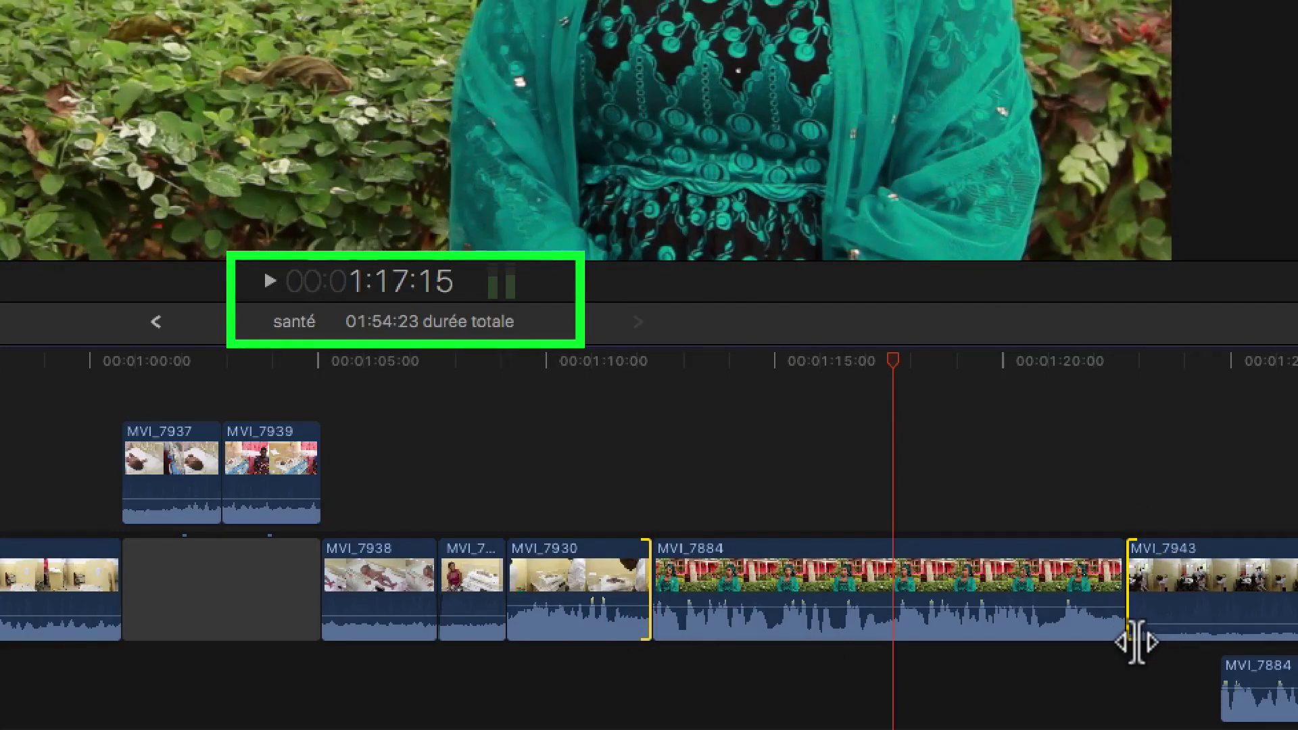
key("plus")
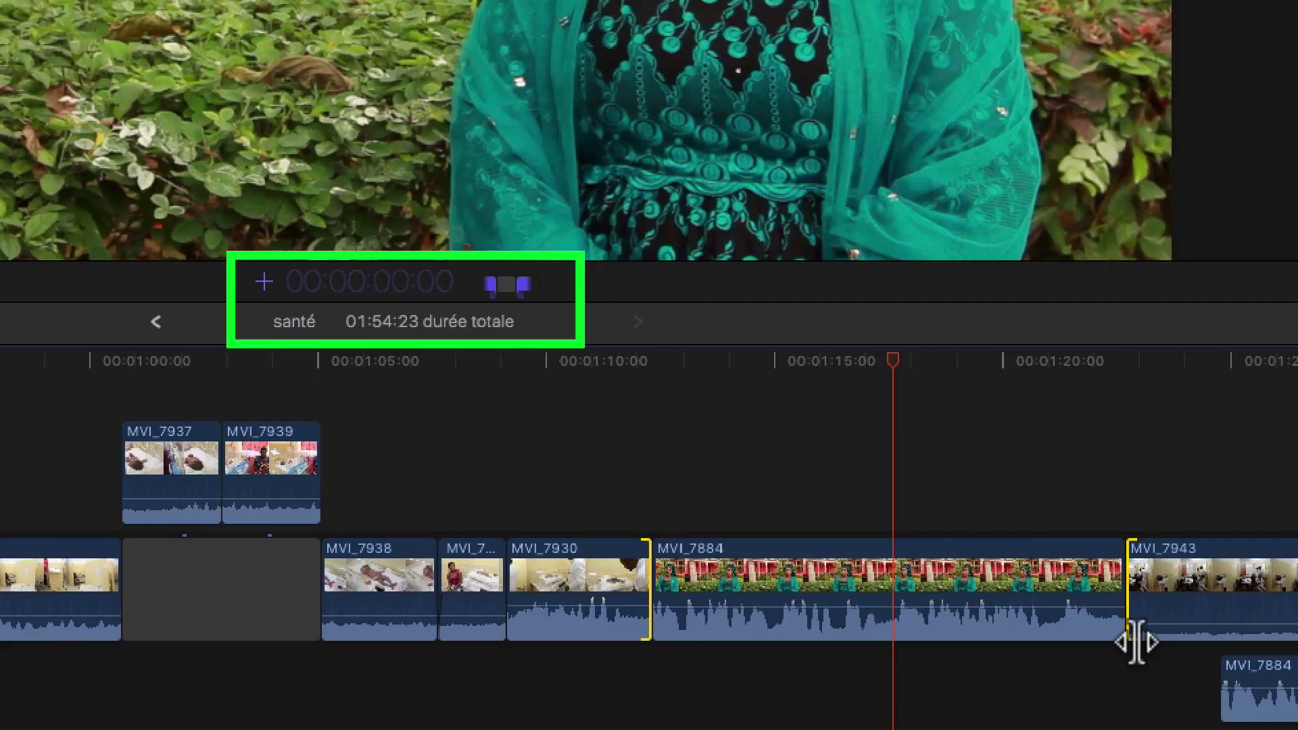
type("20")
key("Return")
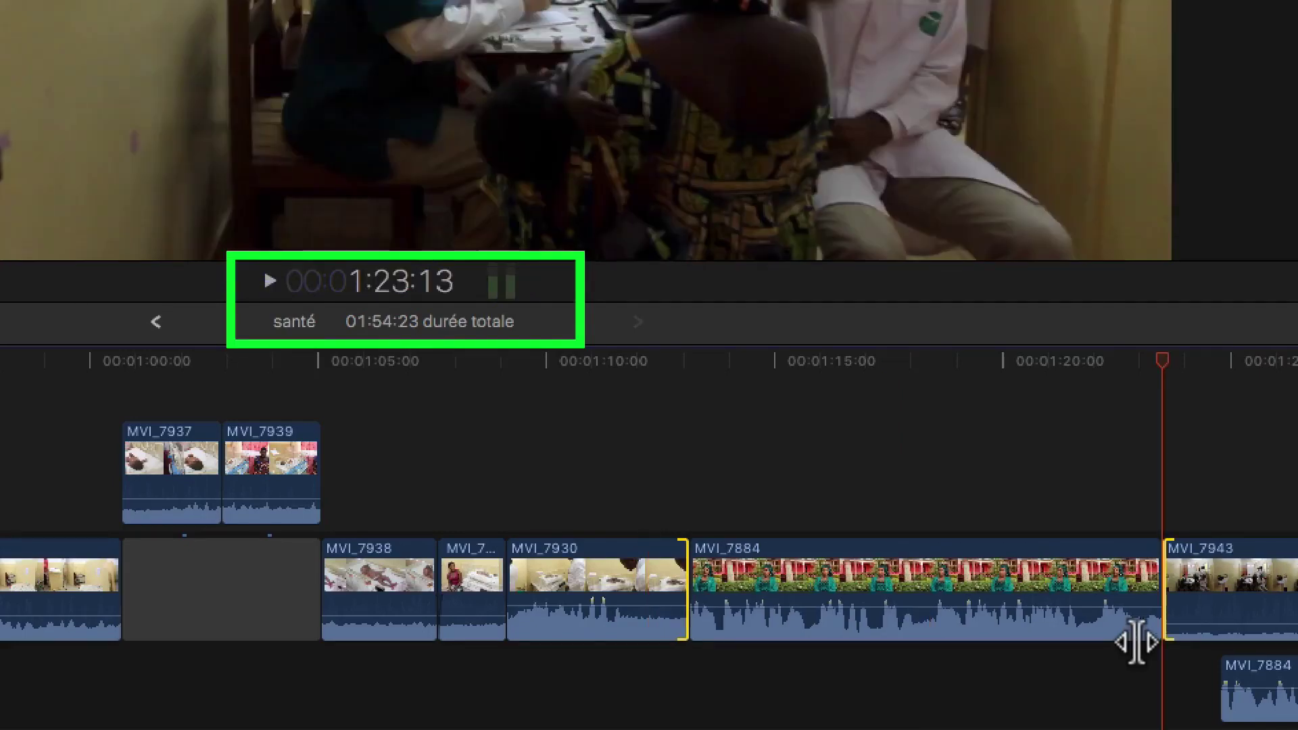
key("super+z")
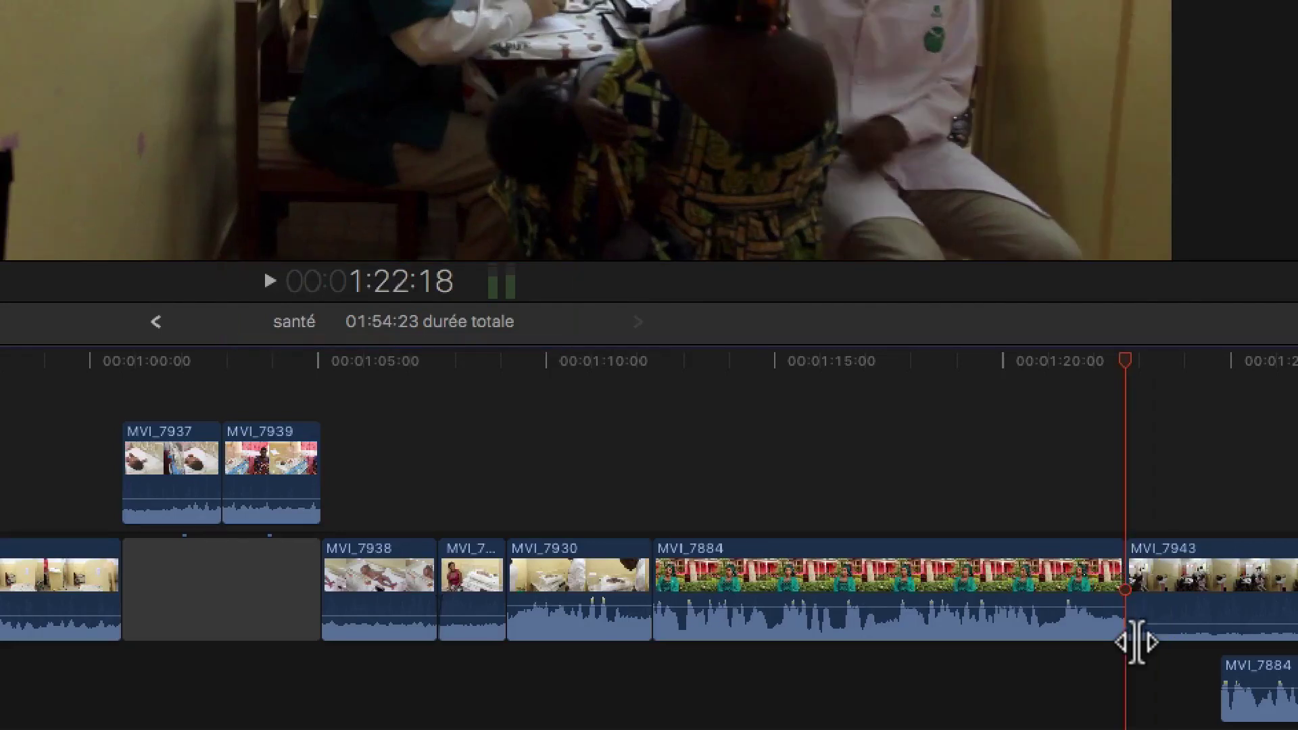